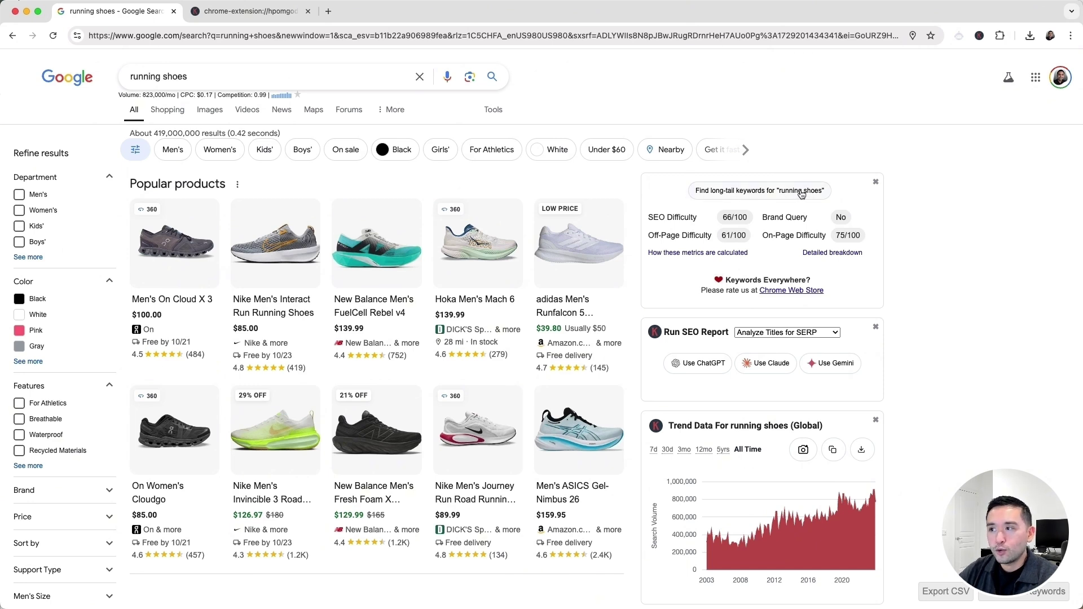
Step: Find long-tail keywords for "running shoes" and check how many keywords the results heading reports
left_click(786, 192)
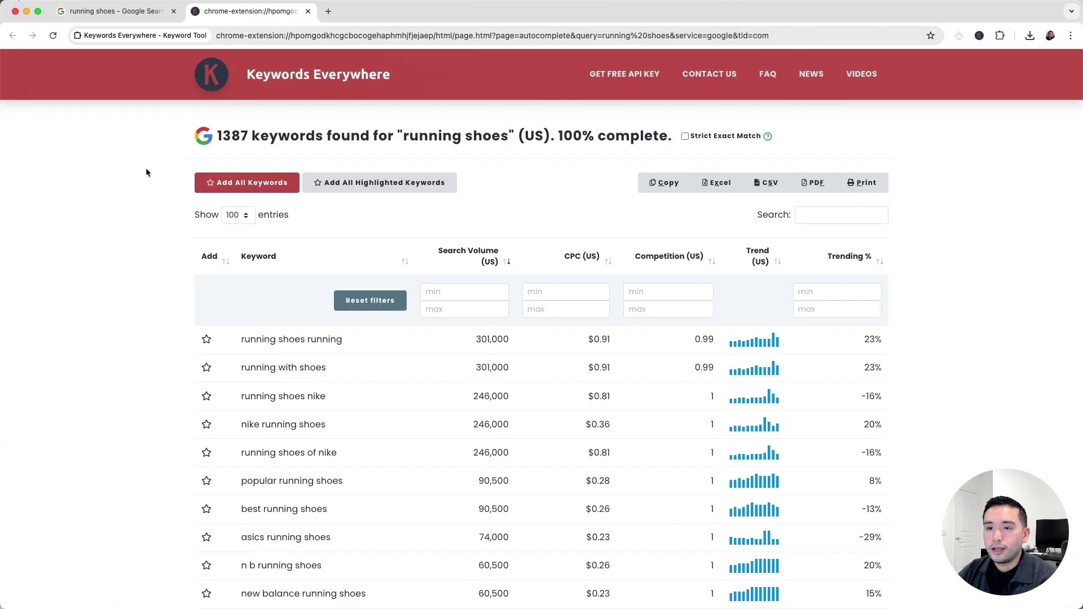
scroll(158, 203, "down", 5)
scroll(133, 261, "up", 5)
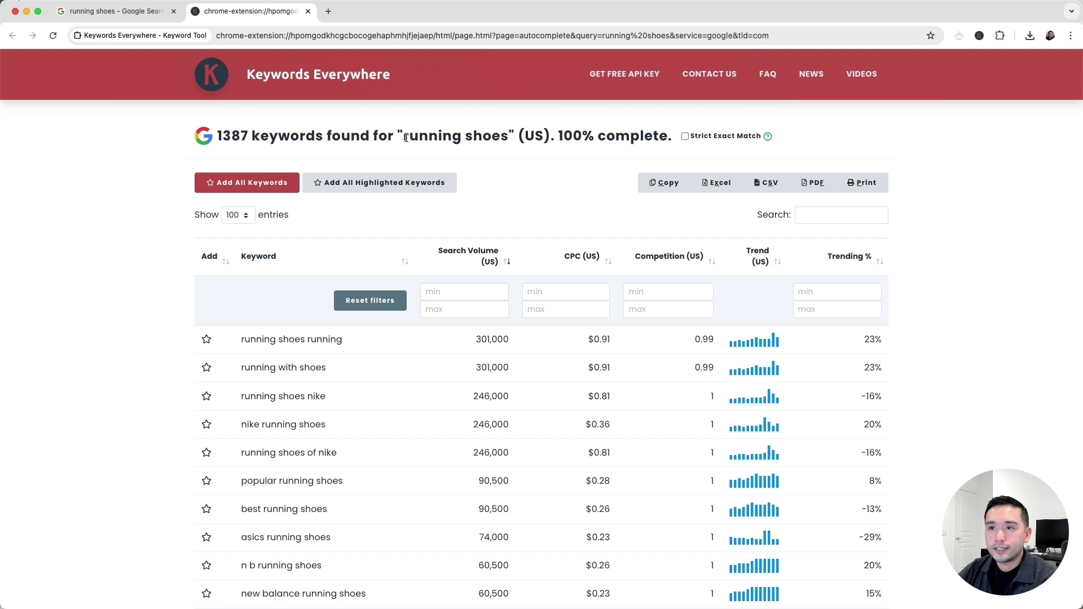
left_click_drag(405, 137, 510, 137)
left_click(510, 137)
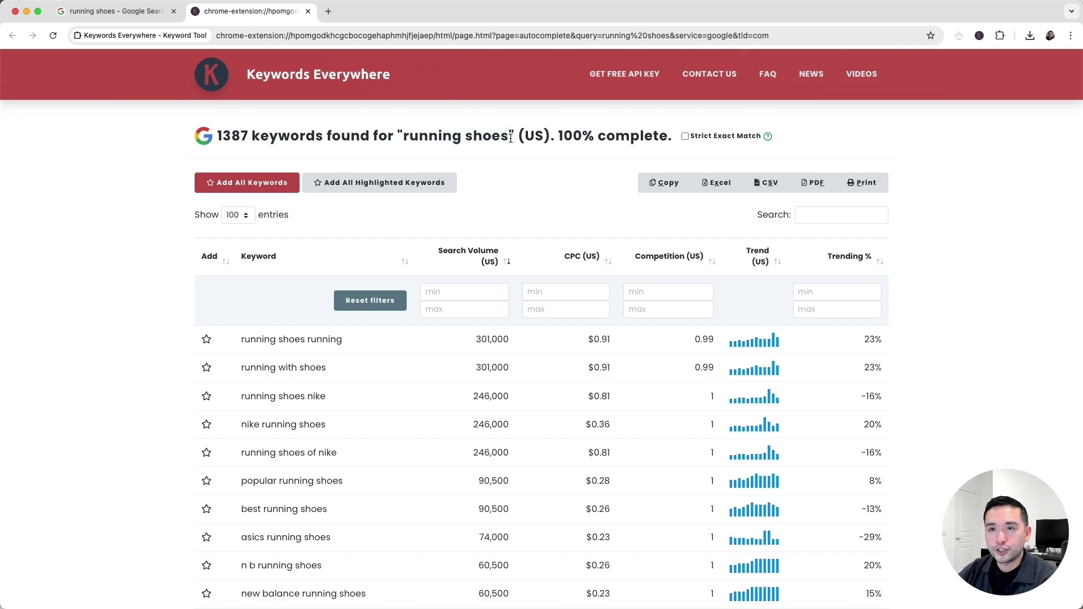
left_click(218, 136)
left_click_drag(218, 136, 328, 137)
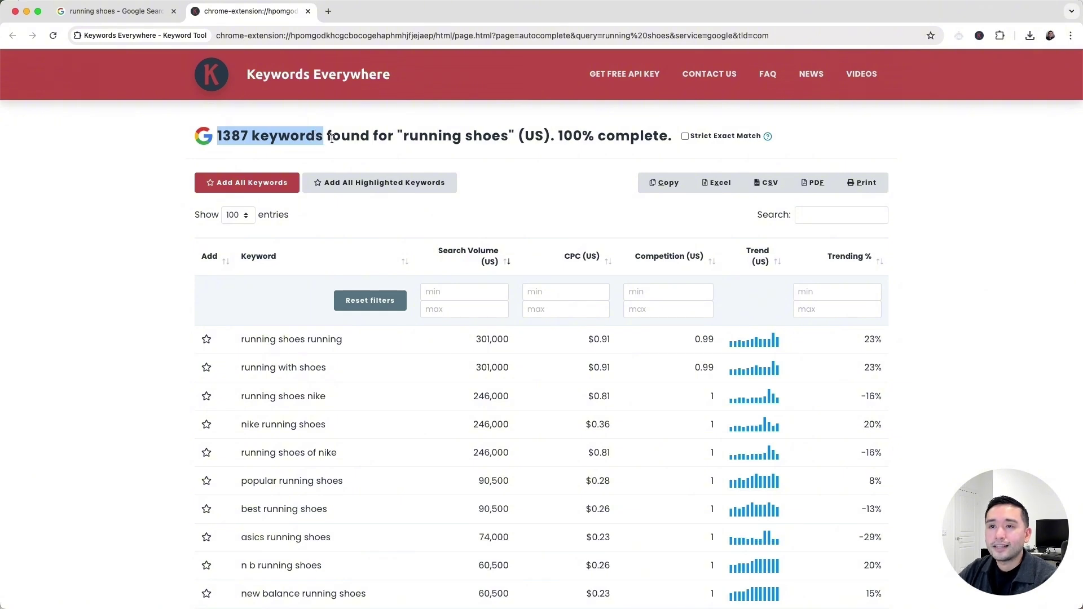
Step: Look through the long-tail keyword list for "running shoes", comparing the keywords and their US search volumes
scroll(332, 141, "down", 2)
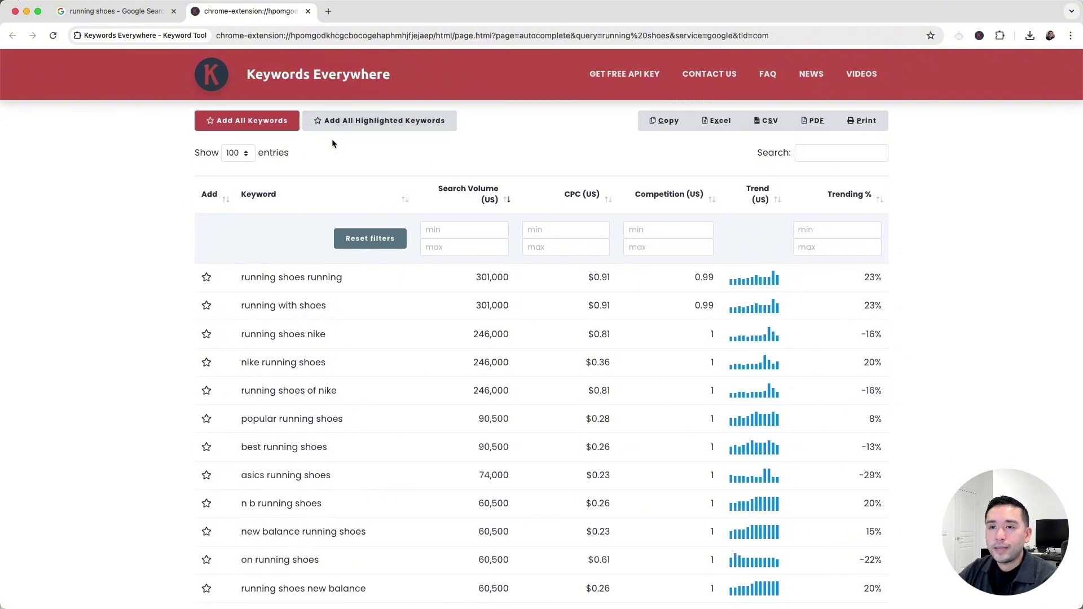
scroll(332, 144, "down", 2)
scroll(282, 161, "down", 1)
scroll(223, 175, "up", 3)
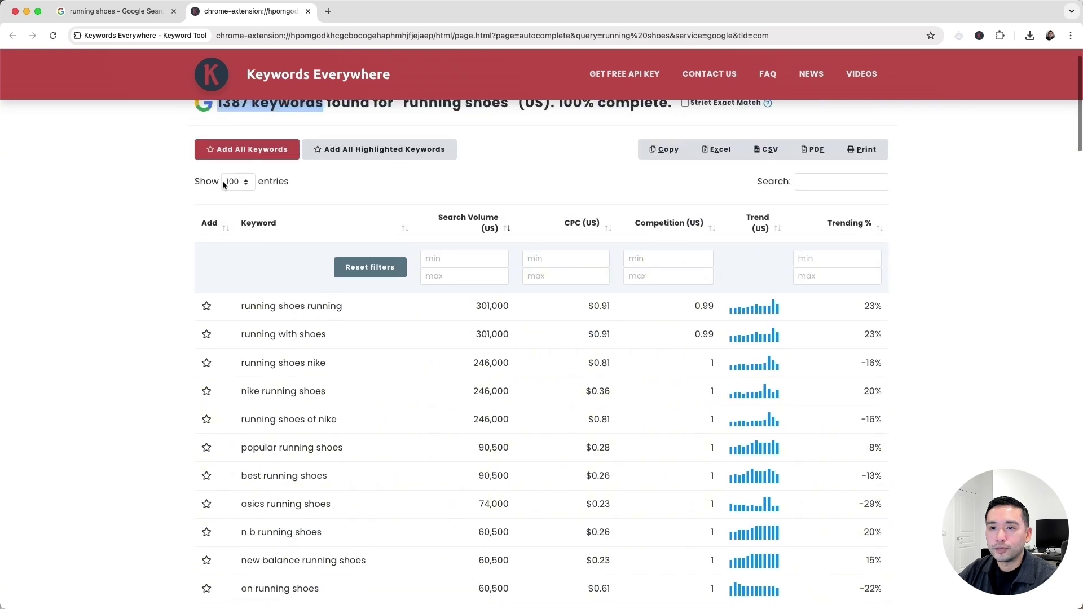
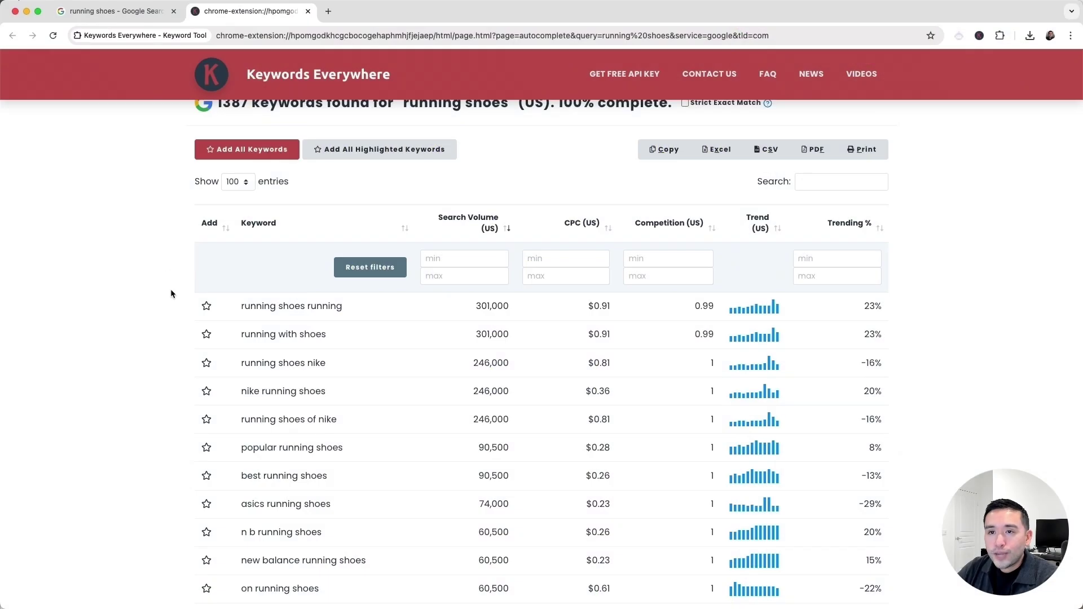
scroll(171, 293, "down", 5)
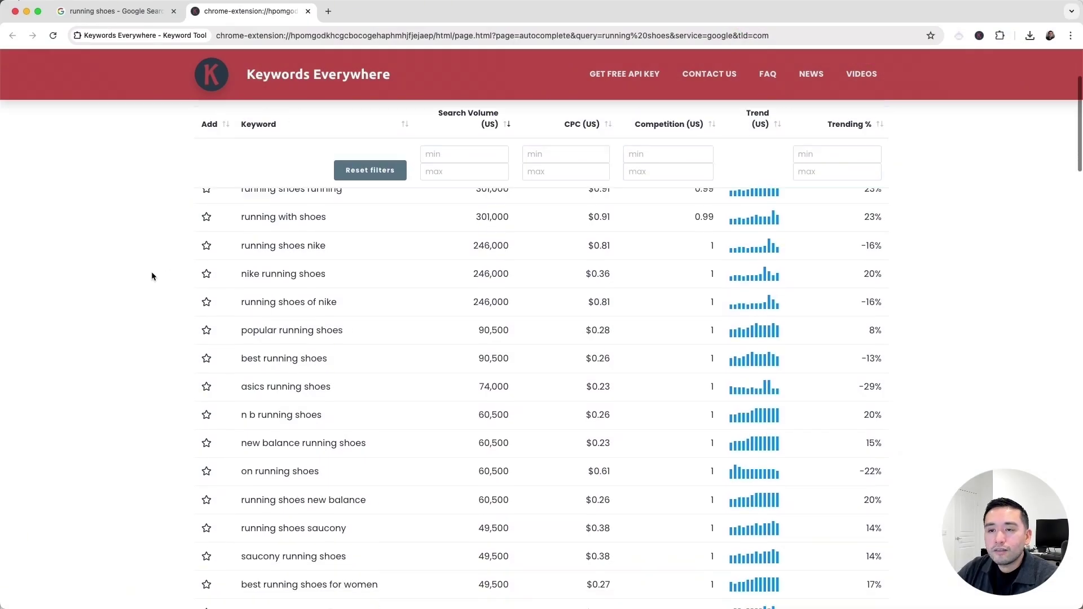
scroll(155, 276, "up", 3)
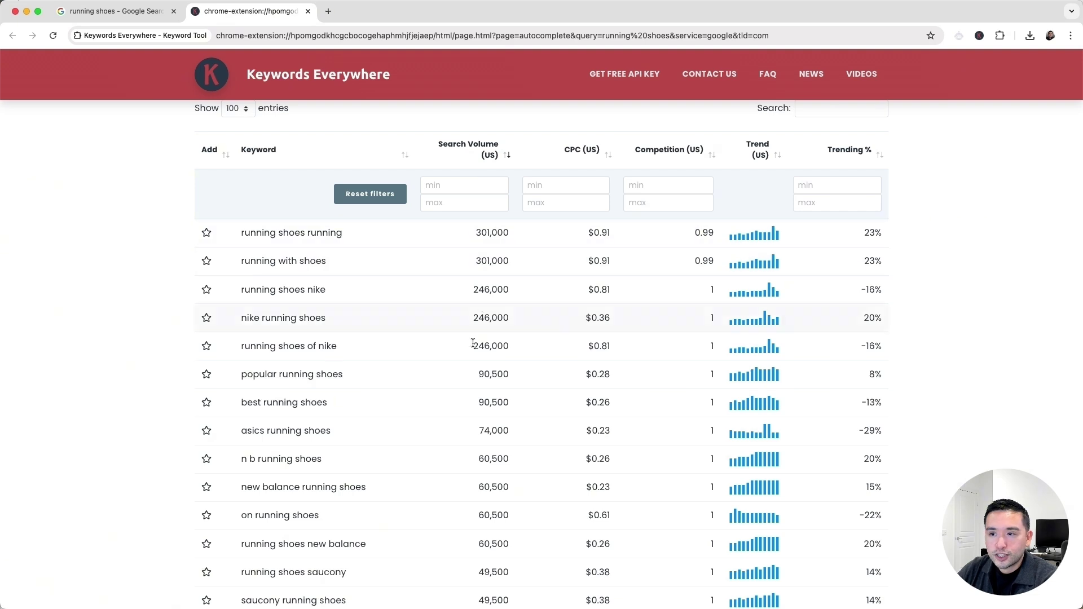
scroll(491, 508, "down", 3)
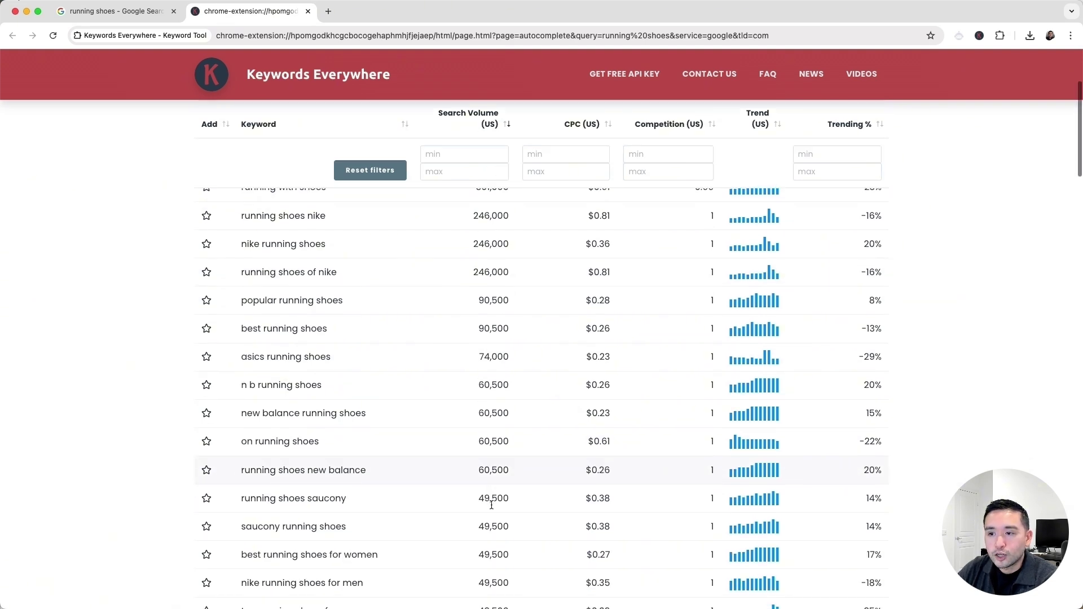
scroll(491, 504, "up", 5)
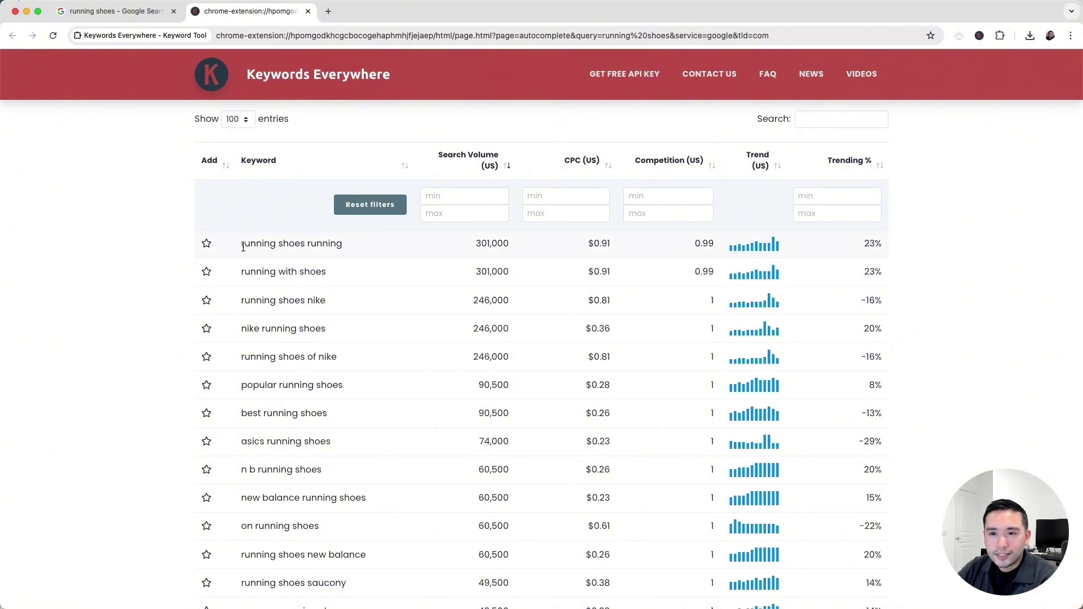
Step: Pick the keyword "nike running shoes" from the list and search Google for it in a new tab
left_click_drag(243, 246, 339, 244)
left_click_drag(243, 272, 321, 272)
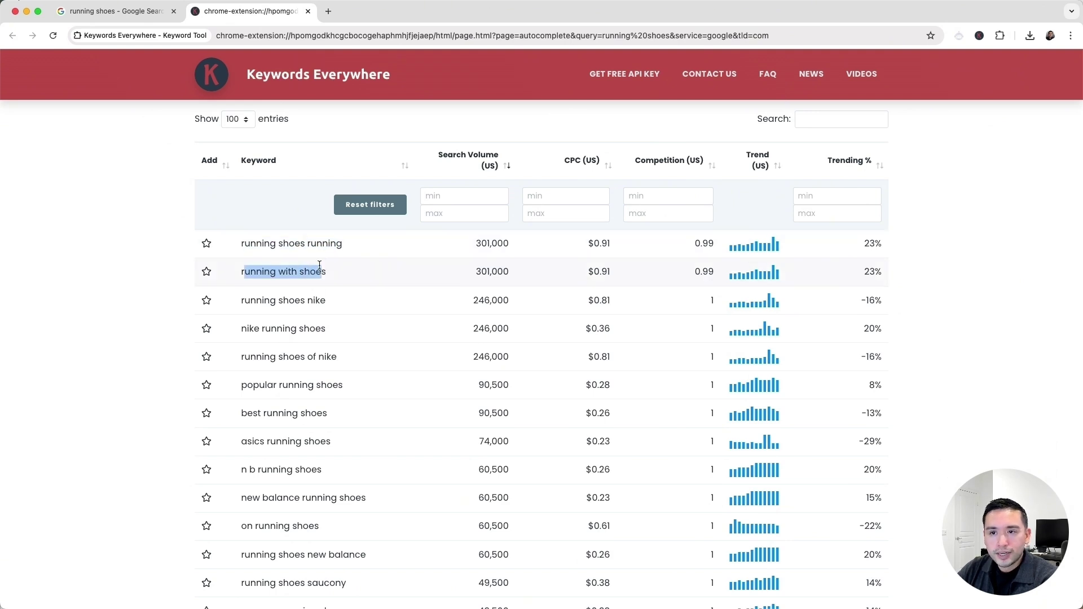
scroll(347, 272, "down", 1)
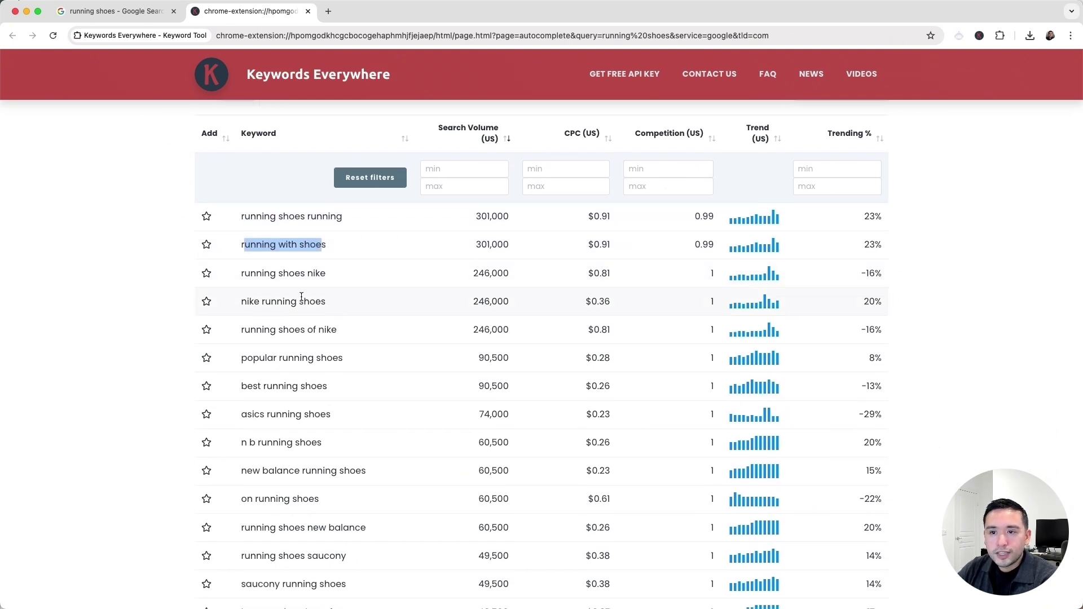
left_click_drag(243, 305, 466, 306)
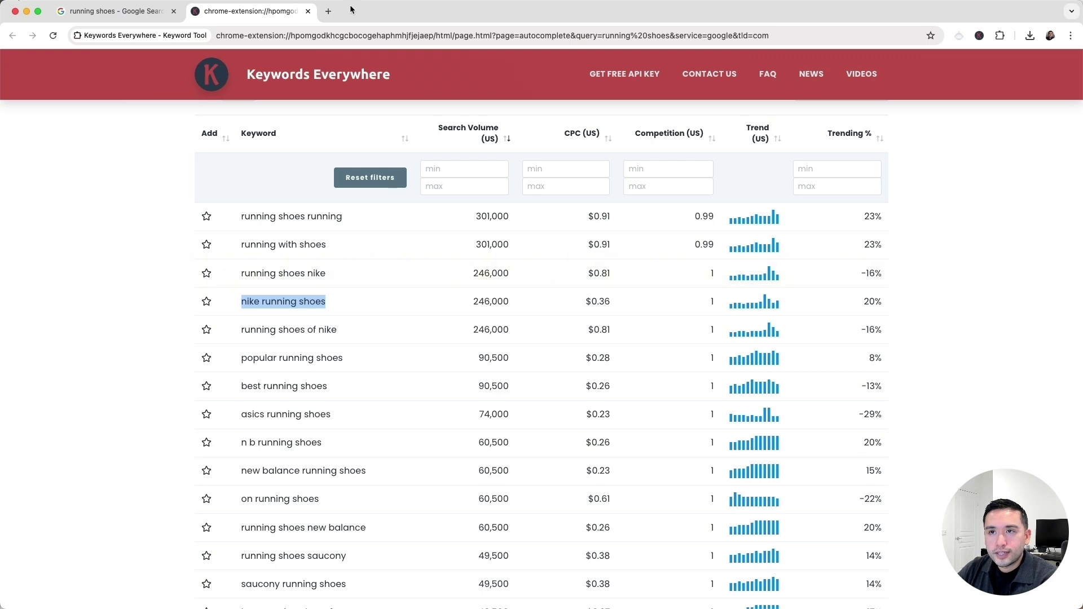
left_click_drag(351, 9, 341, 13)
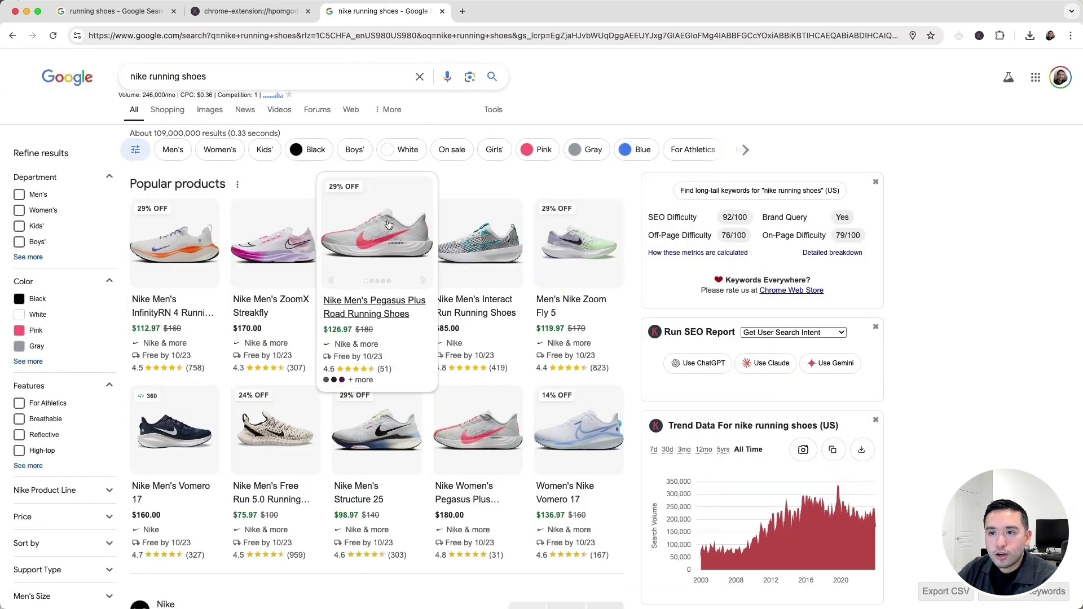
Step: Examine which websites rank for "nike running shoes" and the search traffic metrics of their pages
scroll(388, 225, "down", 8)
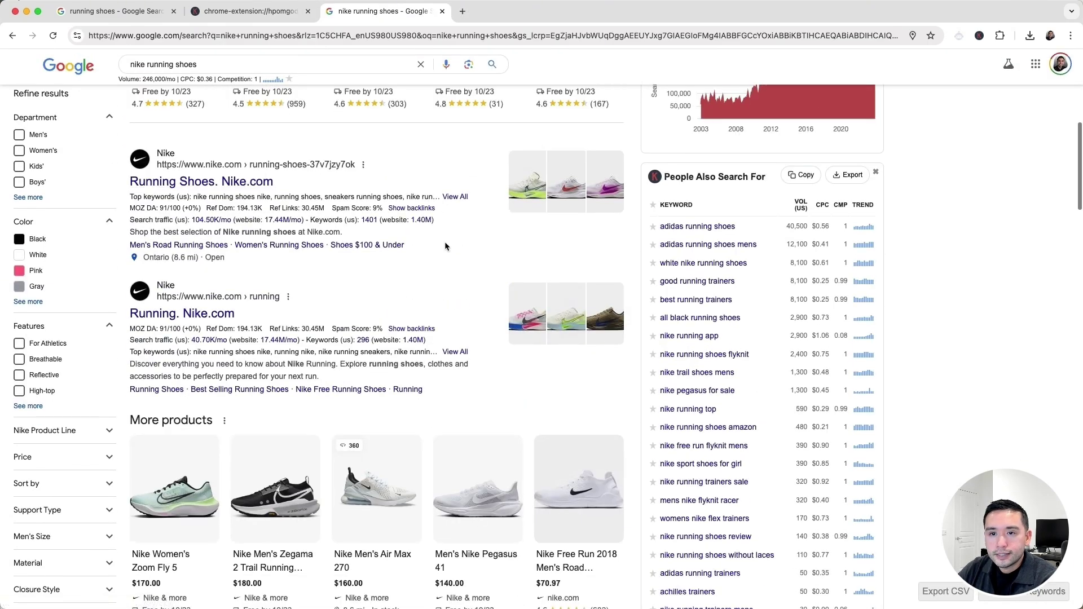
mouse_move(338, 219)
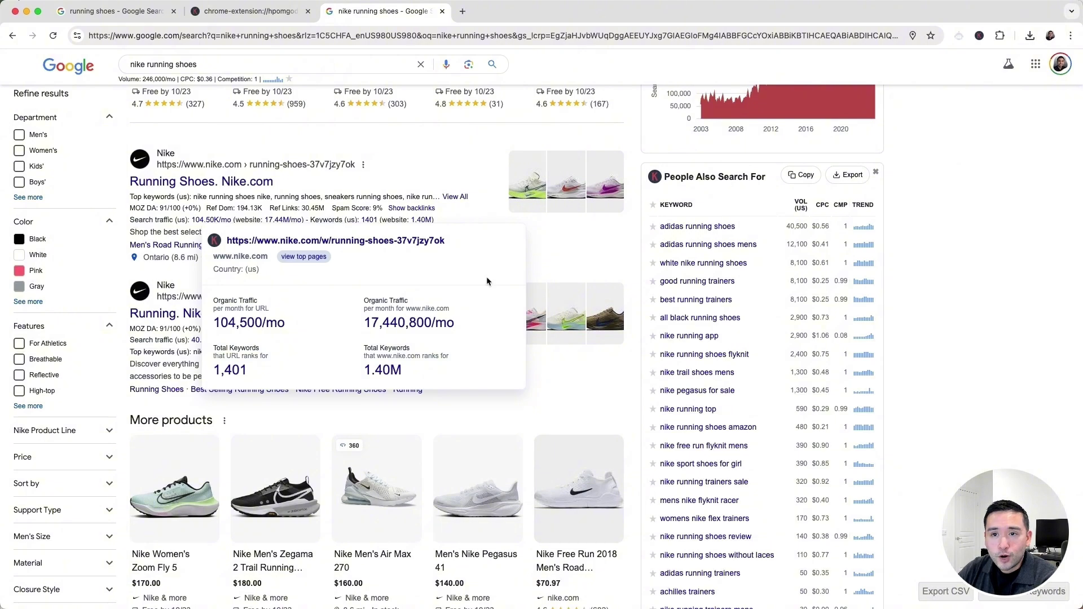
scroll(457, 291, "down", 6)
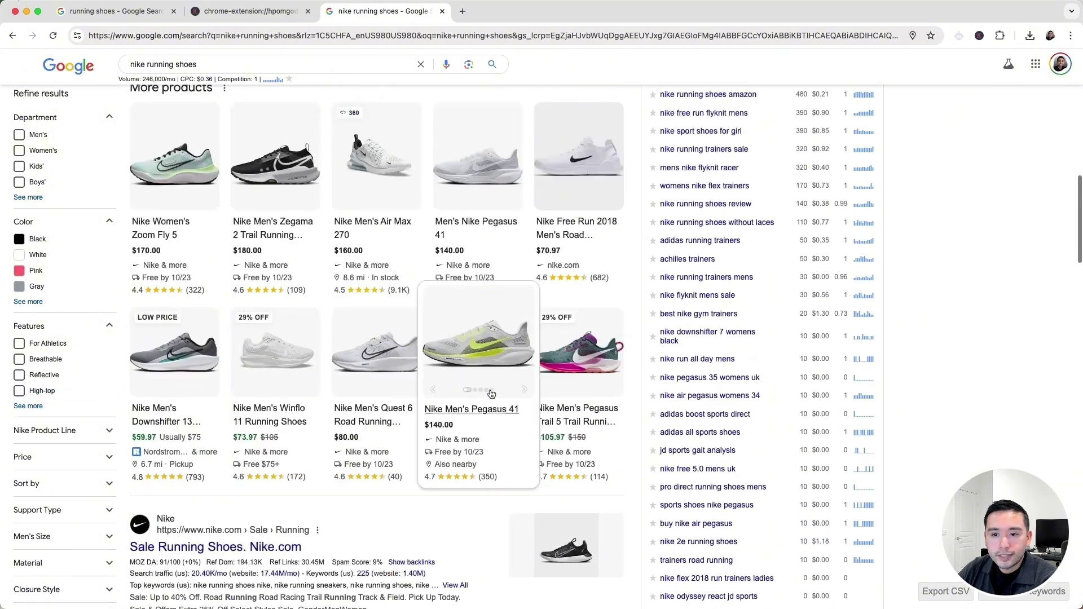
scroll(473, 395, "up", 3)
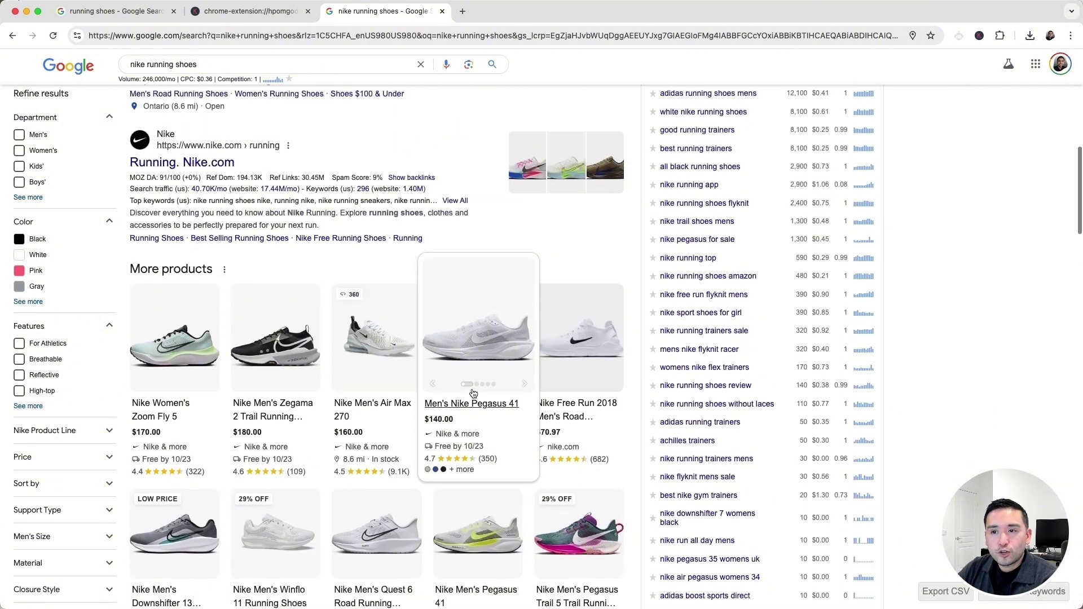
scroll(472, 393, "up", 7)
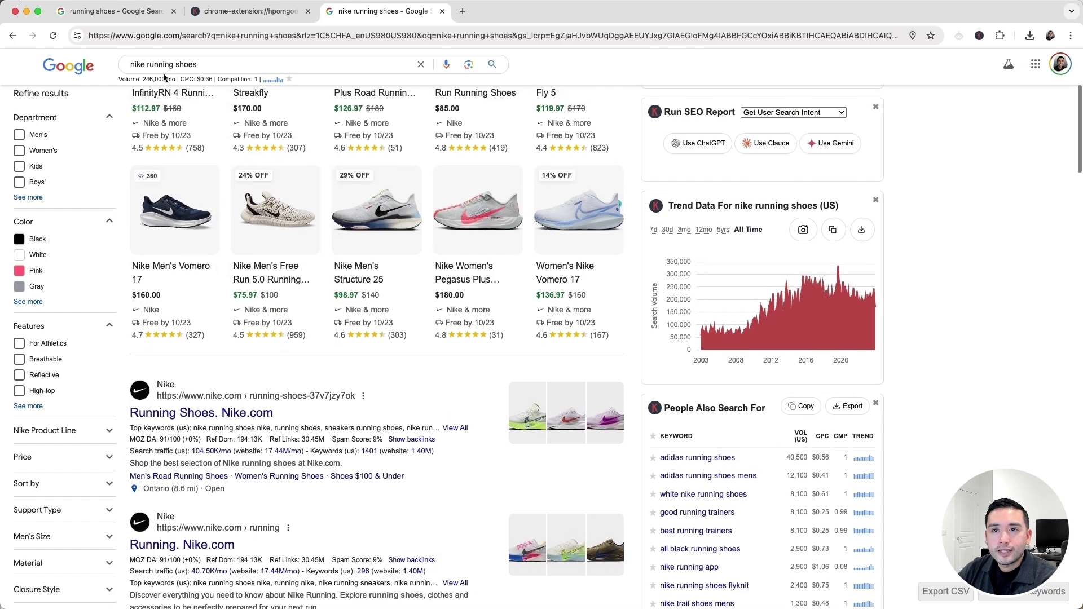
scroll(271, 147, "up", 4)
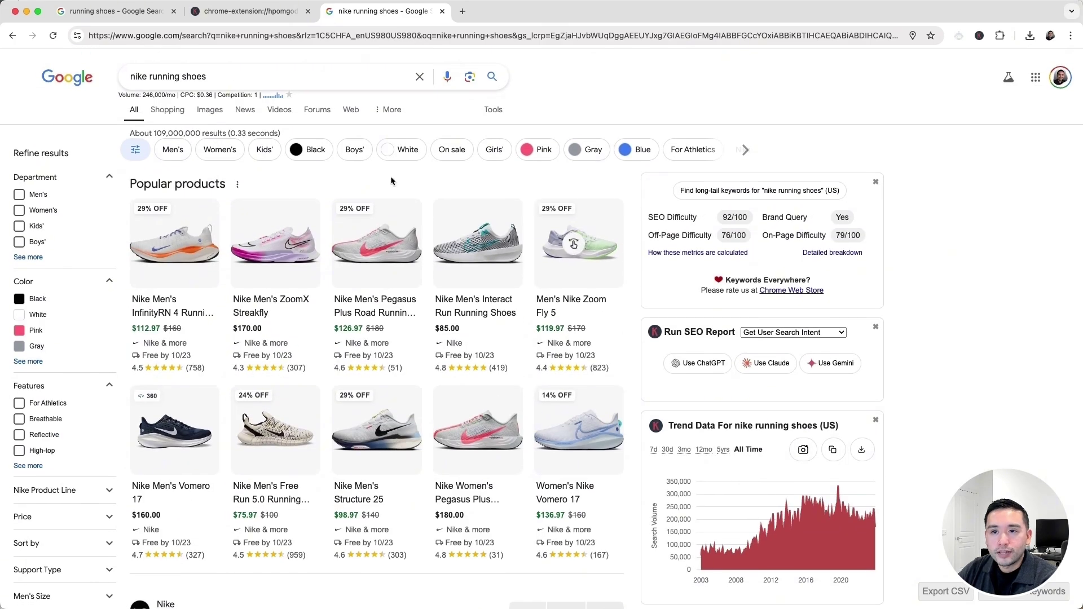
scroll(316, 259, "down", 8)
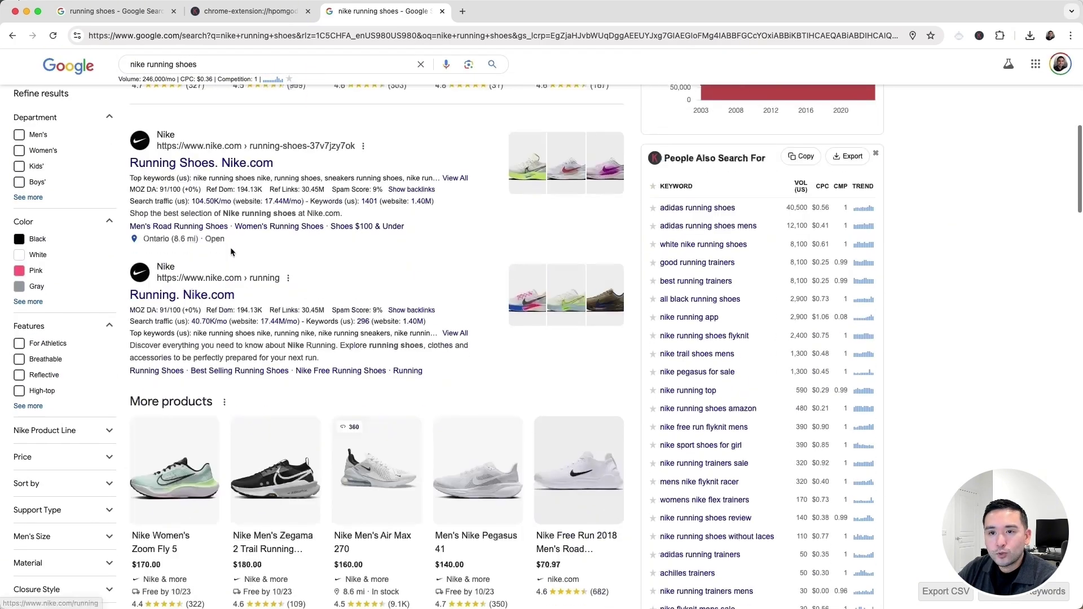
scroll(316, 276, "down", 10)
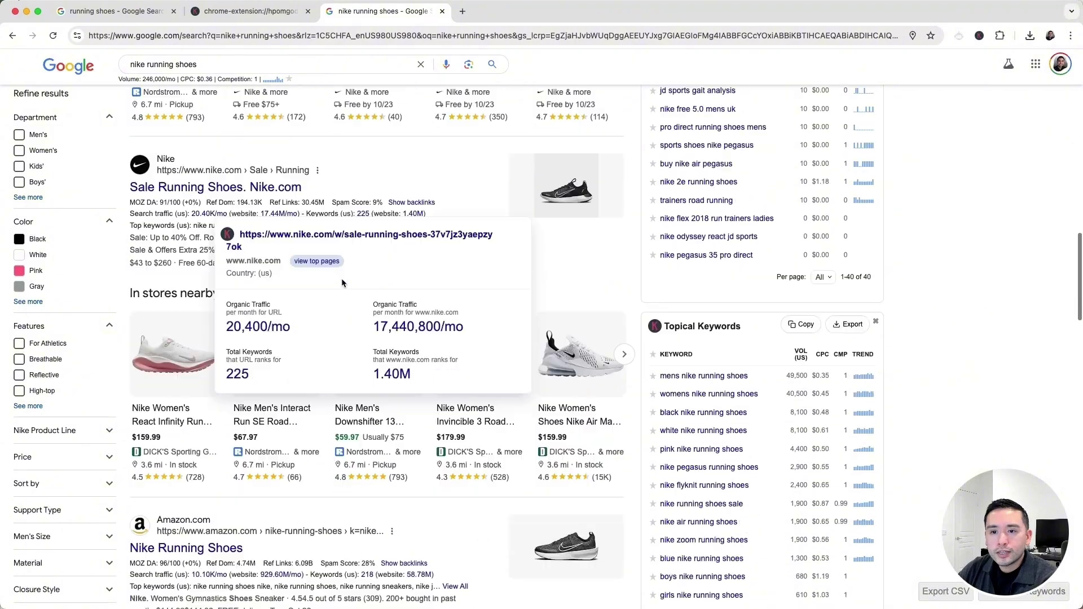
scroll(341, 282, "down", 2)
scroll(209, 407, "down", 4)
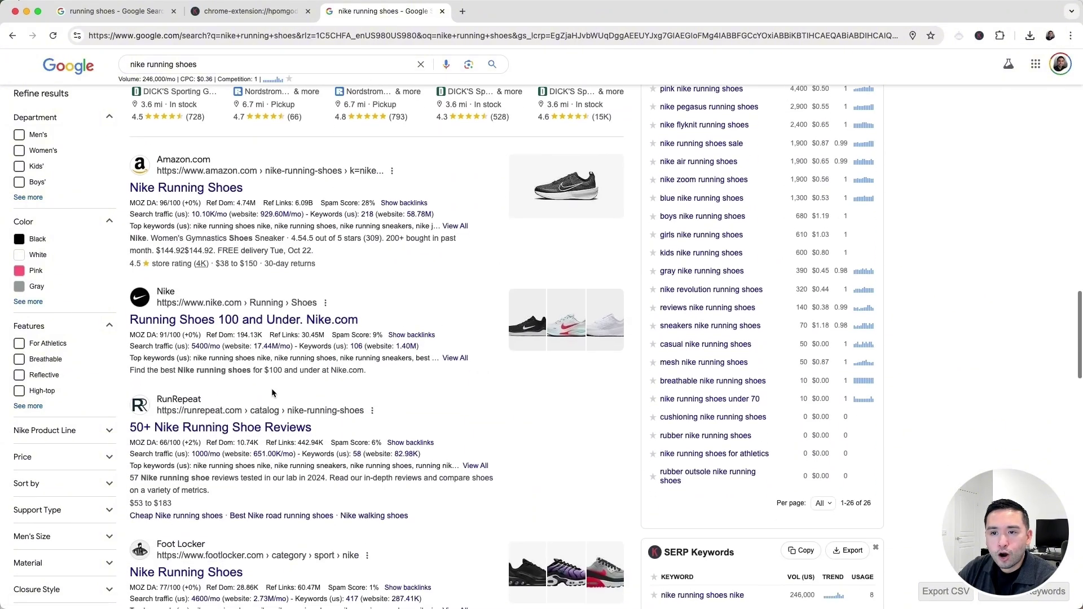
scroll(272, 390, "up", 20)
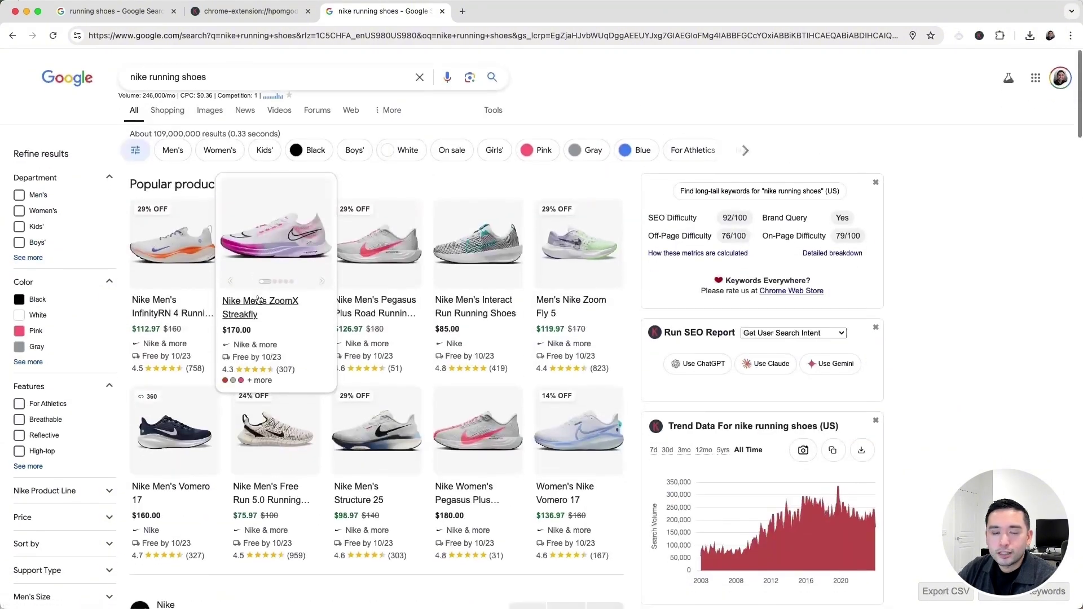
Step: Return to the "running shoes" keyword list, filter it by "best" and highlight every occurrence of that word on the page
key("ctrl+shift+Tab")
scroll(267, 289, "down", 2)
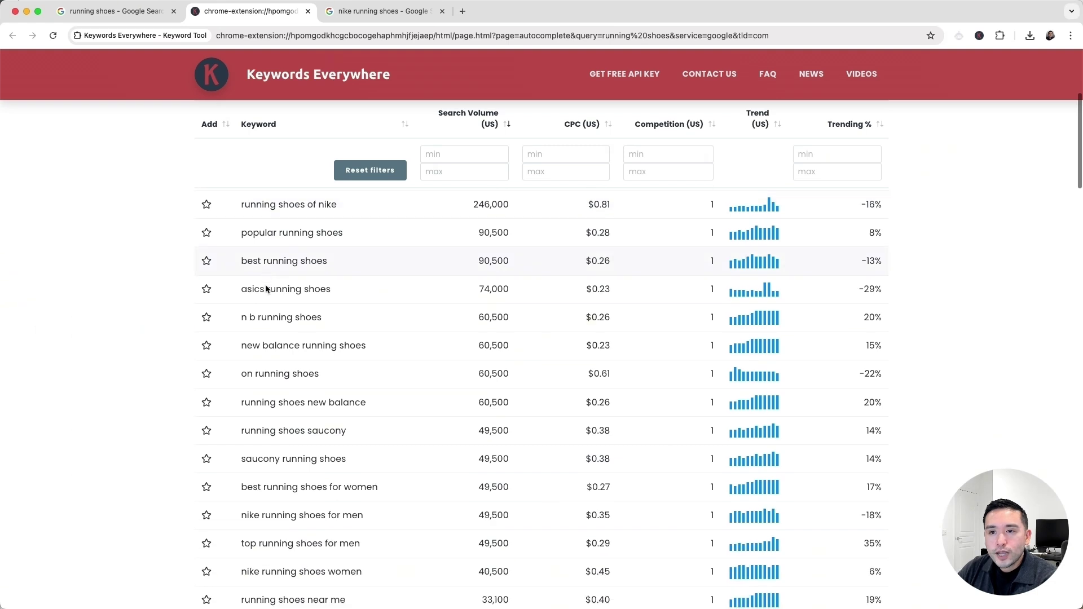
scroll(267, 289, "down", 4)
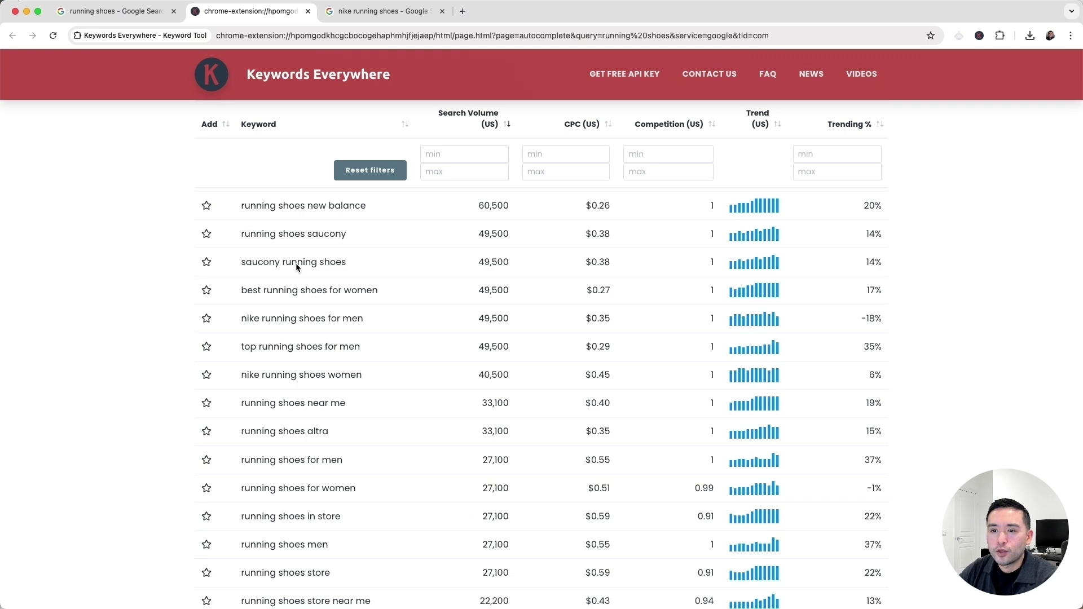
scroll(367, 317, "up", 10)
left_click(812, 172)
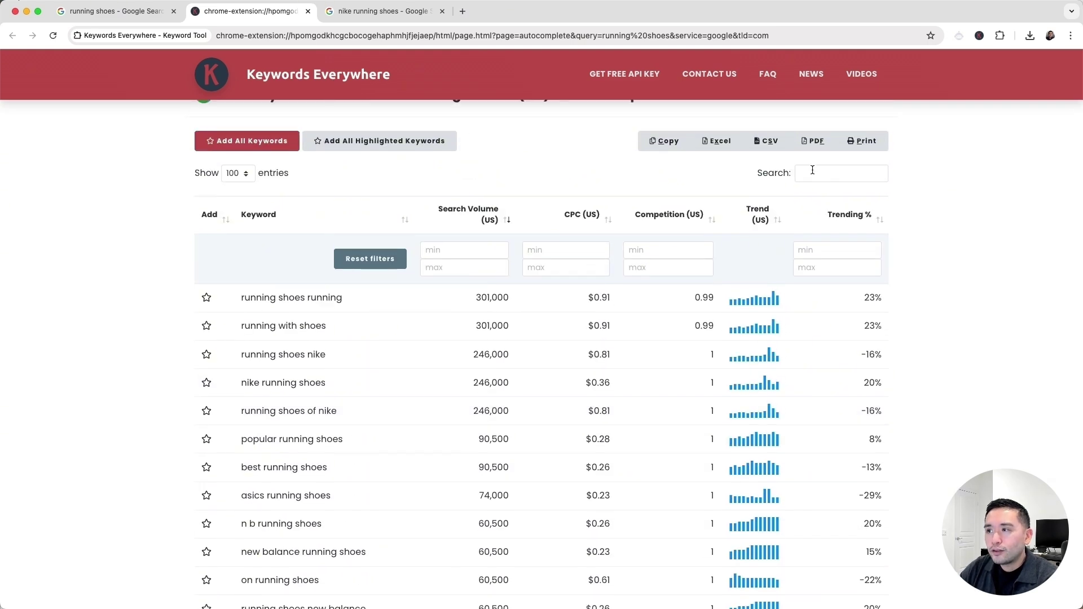
type("best")
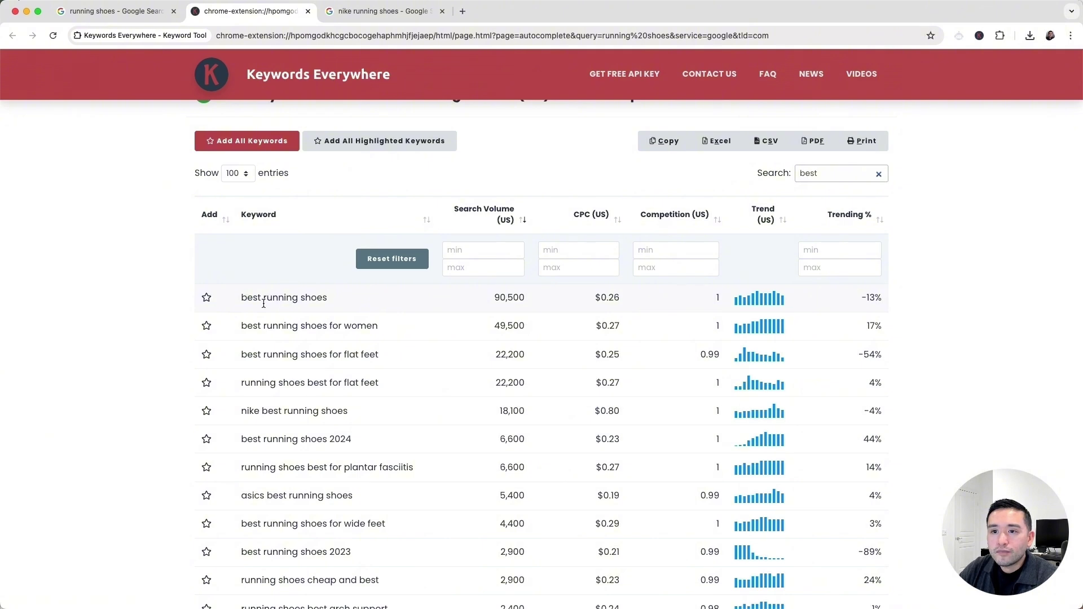
scroll(288, 315, "down", 1)
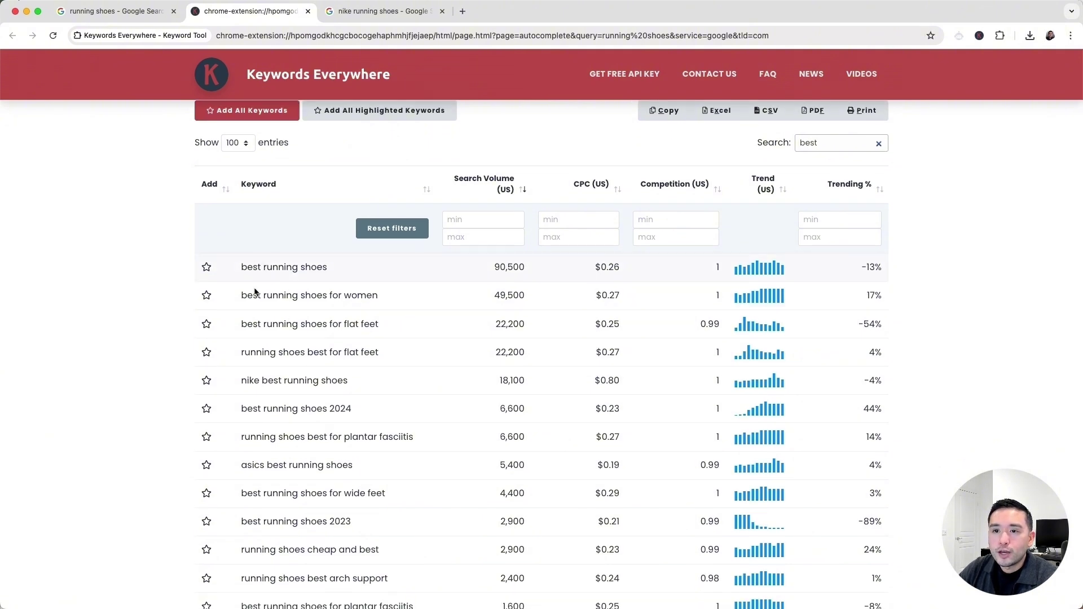
key("super+f")
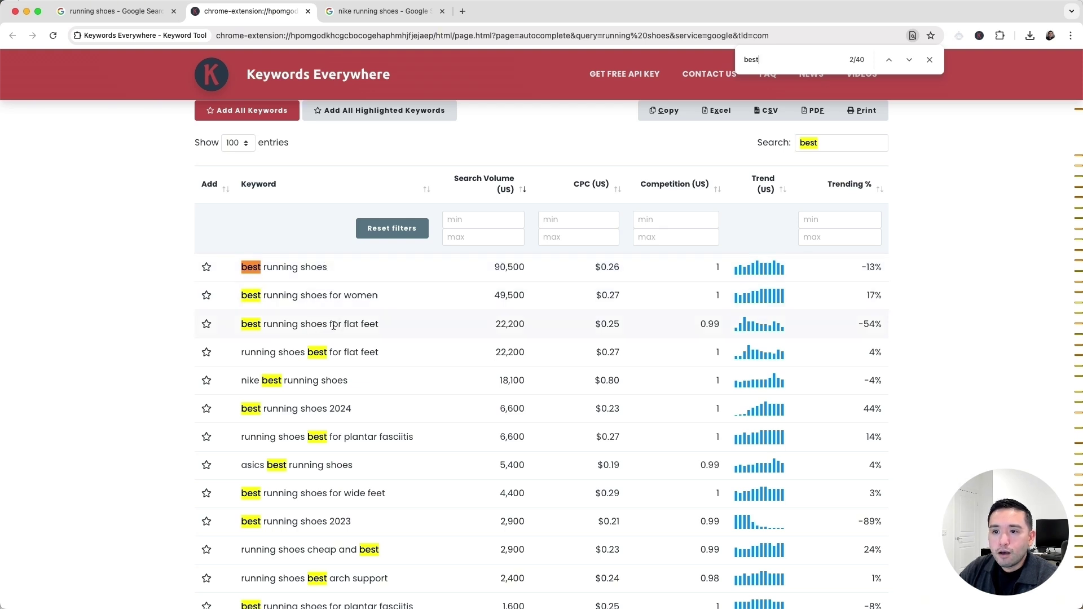
Step: Pick the keyword "best running shoes for flat feet" from the list and search Google for it in a new tab
left_click_drag(379, 326, 240, 328)
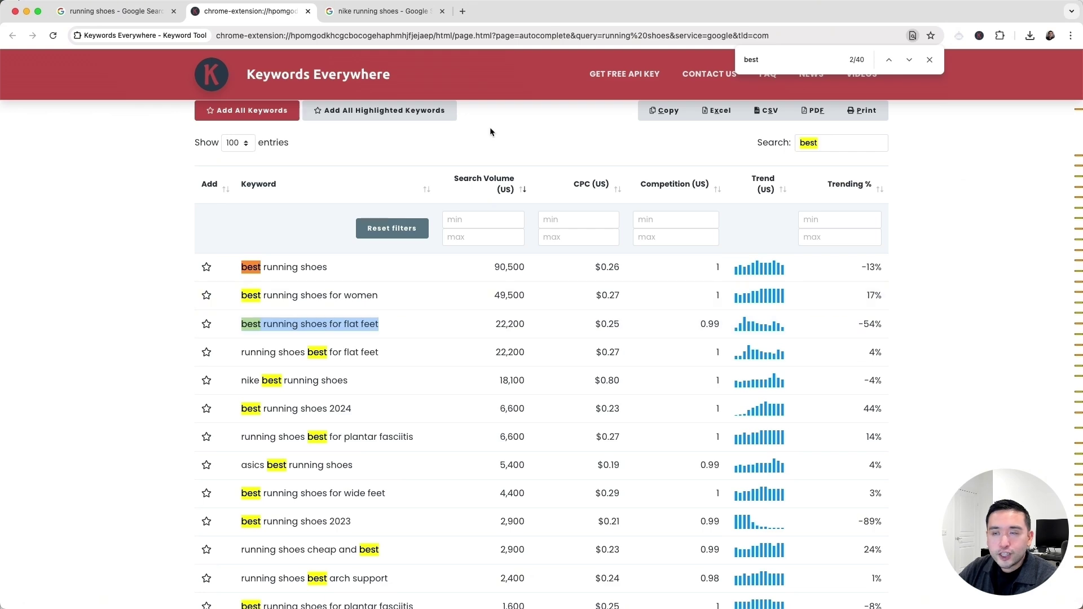
left_click_drag(518, 142, 478, 15)
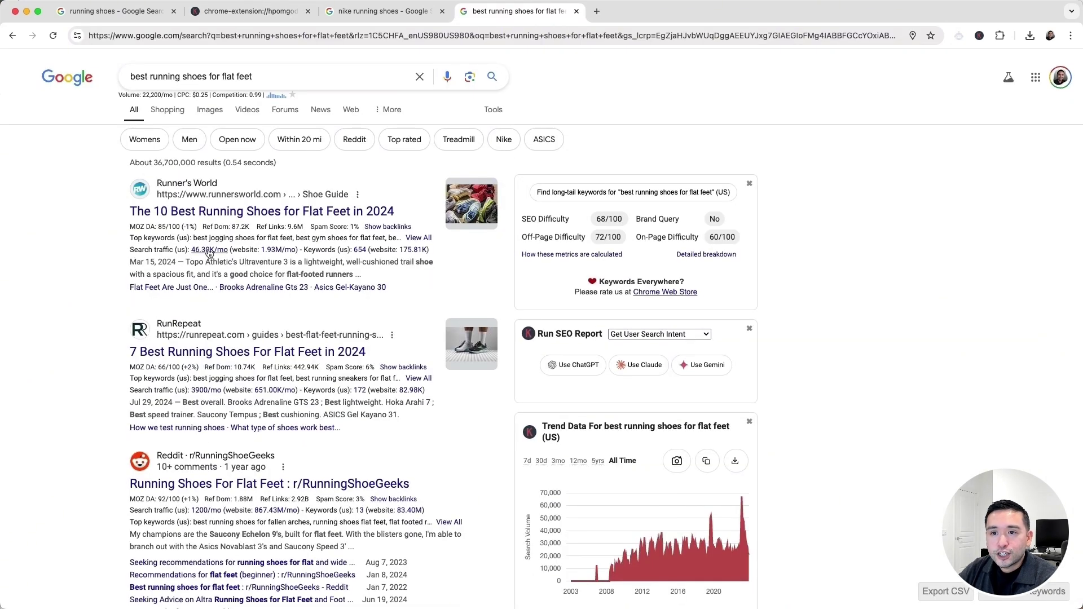
Step: Examine which websites rank for "best running shoes for flat feet" and the monthly search traffic of their pages
mouse_move(224, 254)
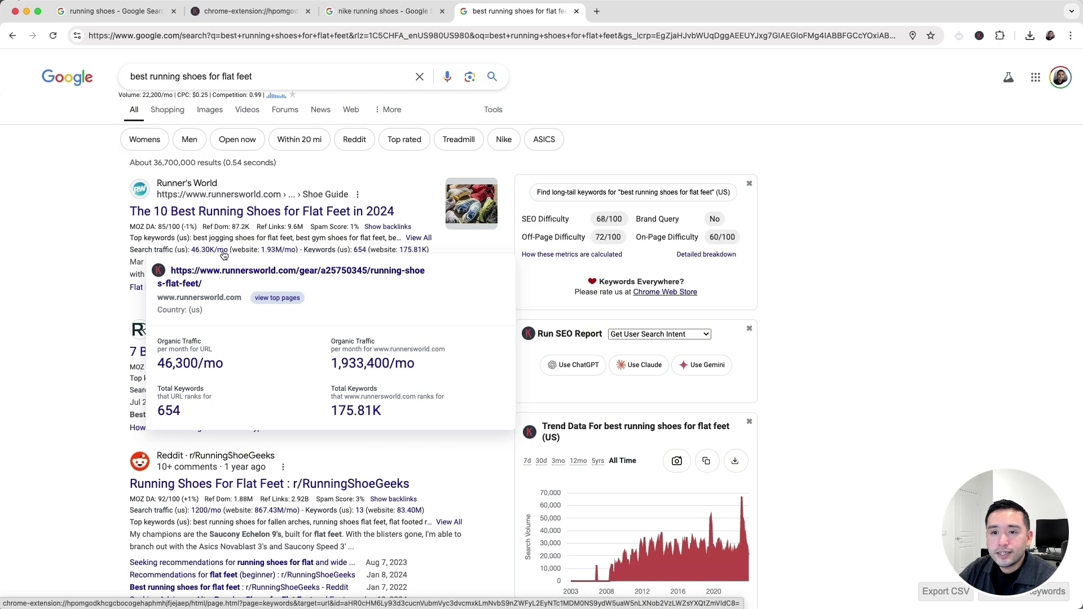
scroll(91, 315, "down", 3)
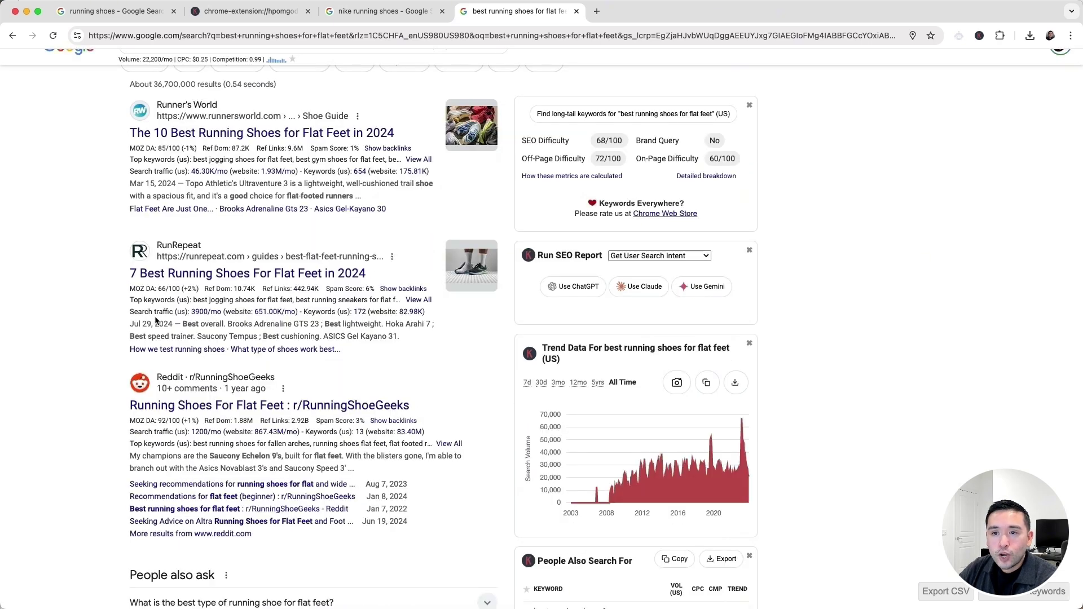
mouse_move(204, 314)
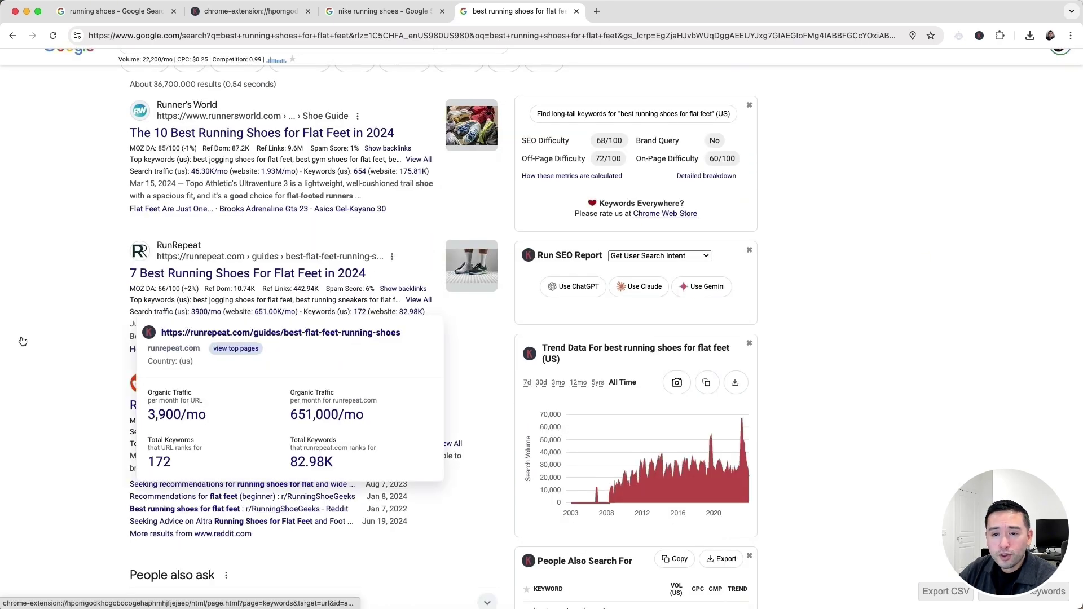
scroll(79, 351, "down", 1)
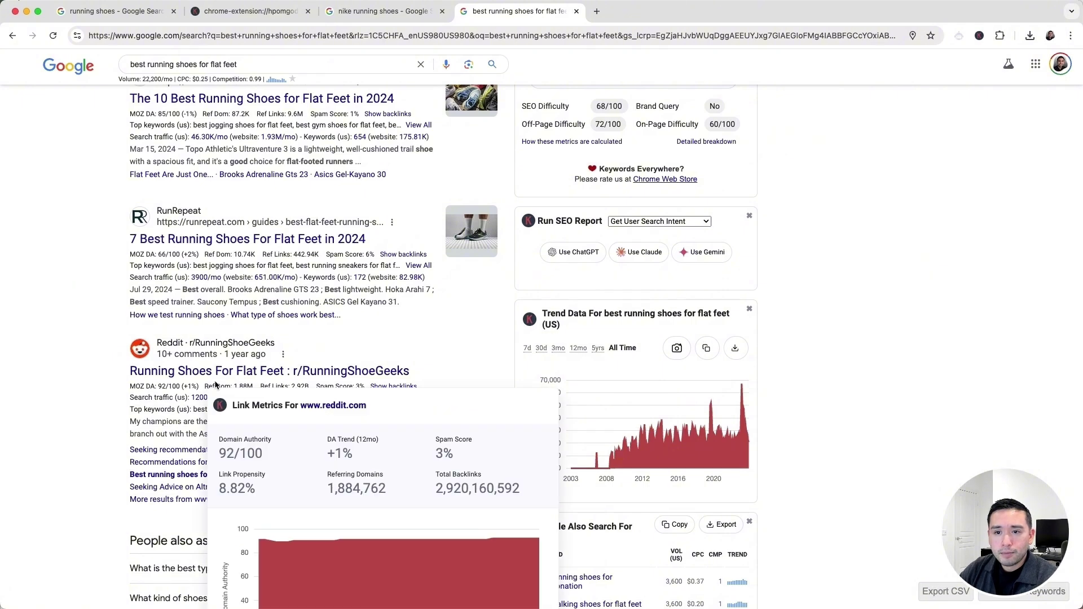
scroll(157, 401, "down", 3)
scroll(107, 375, "down", 10)
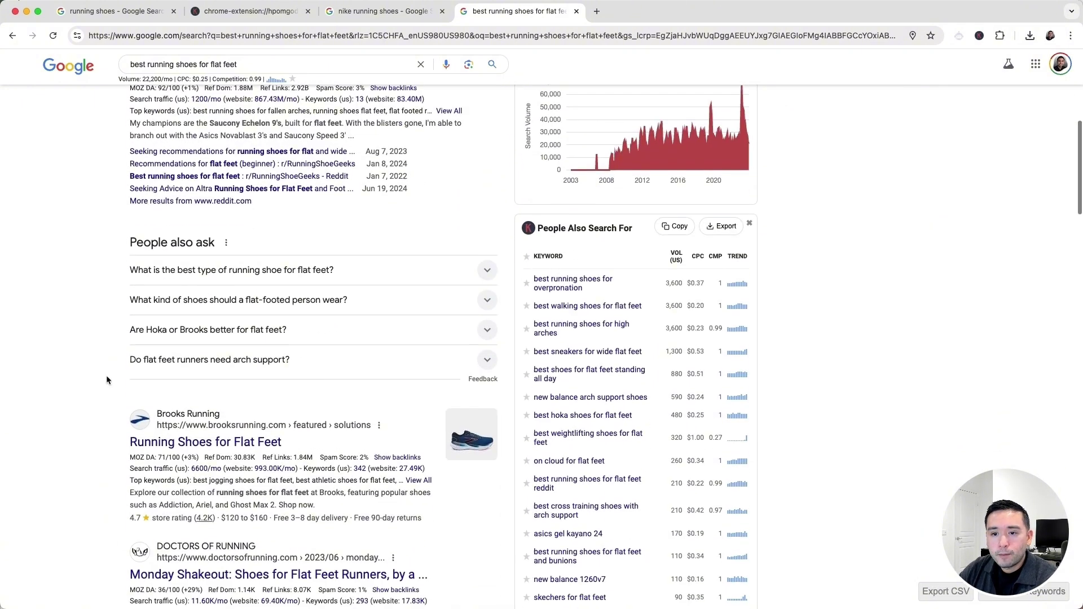
mouse_move(211, 360)
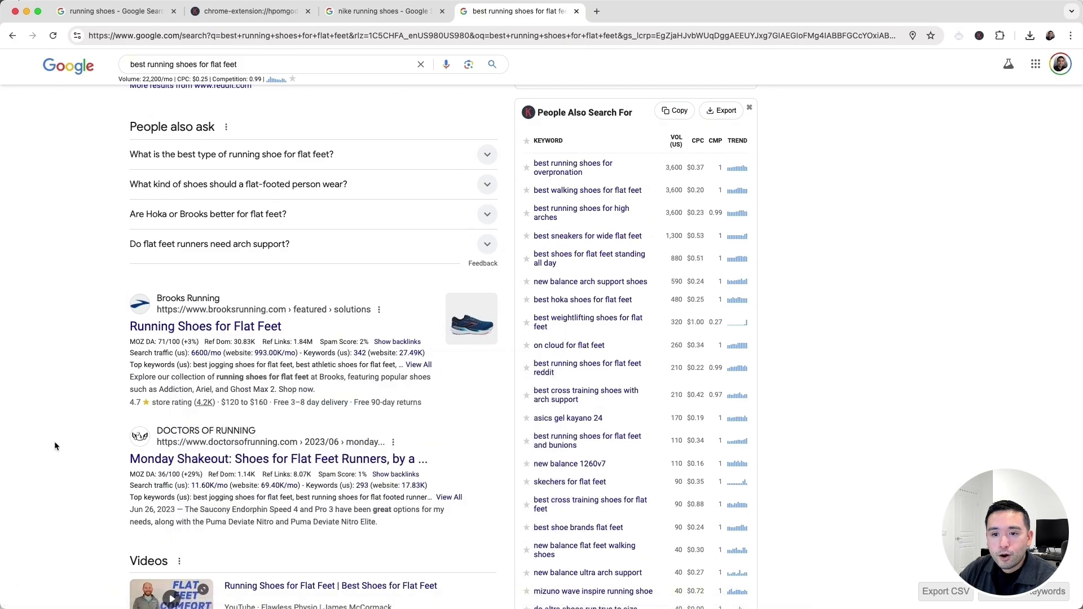
scroll(55, 441, "down", 3)
mouse_move(205, 414)
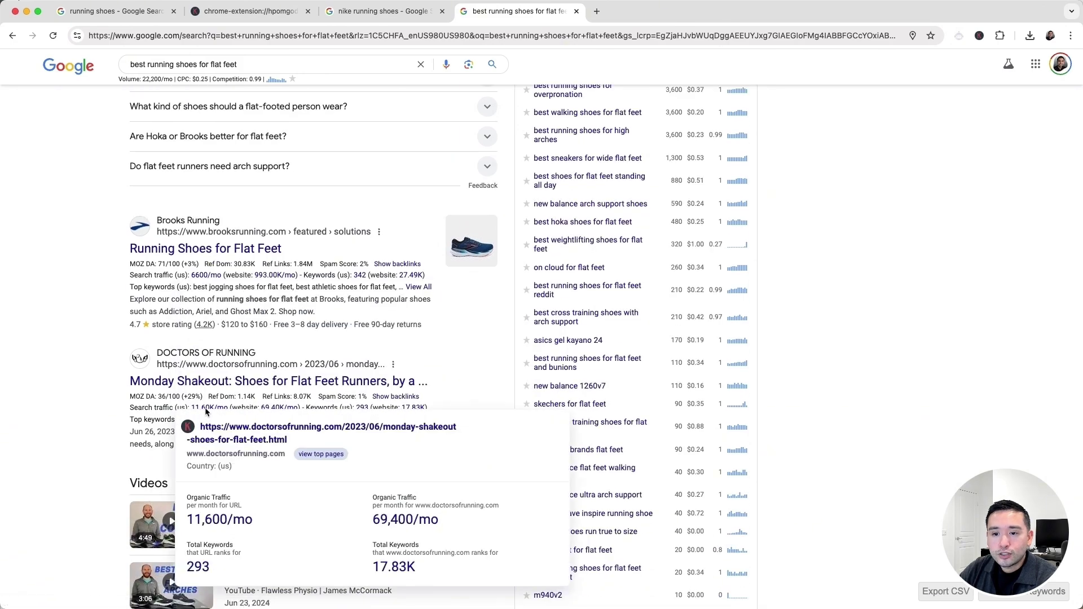
scroll(90, 439, "up", 15)
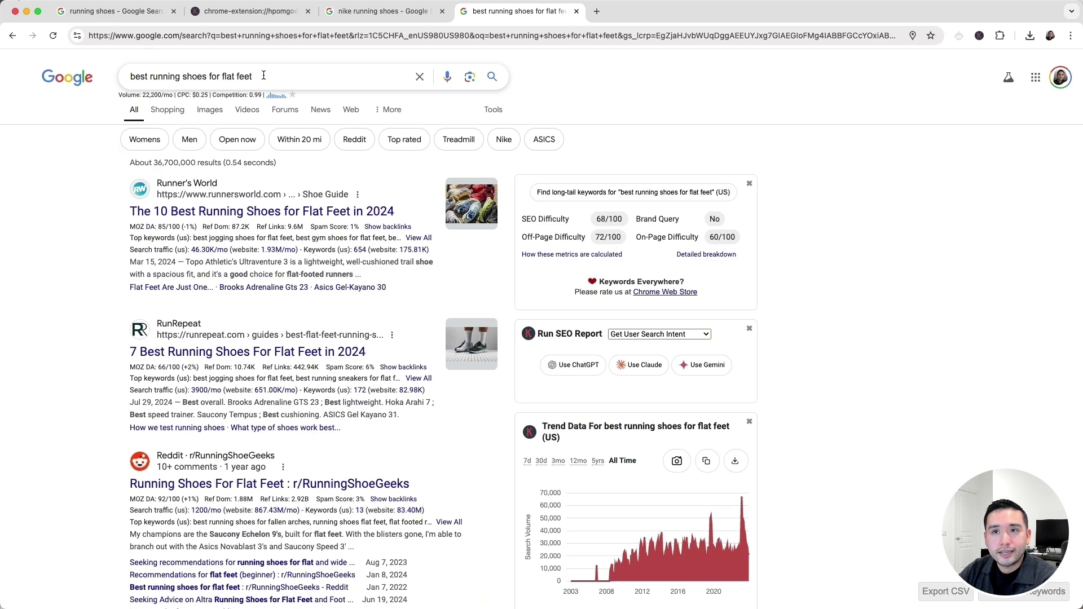
Step: Go over the top results for the flat feet keyword again, including the link metrics of the Runner's World site
scroll(169, 226, "down", 2)
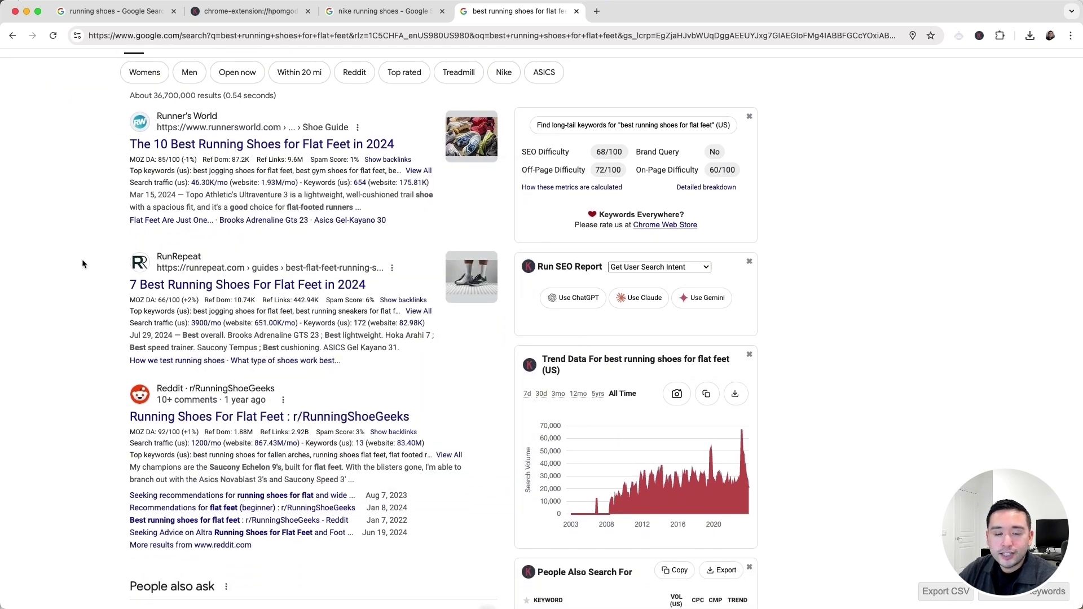
scroll(82, 263, "down", 1)
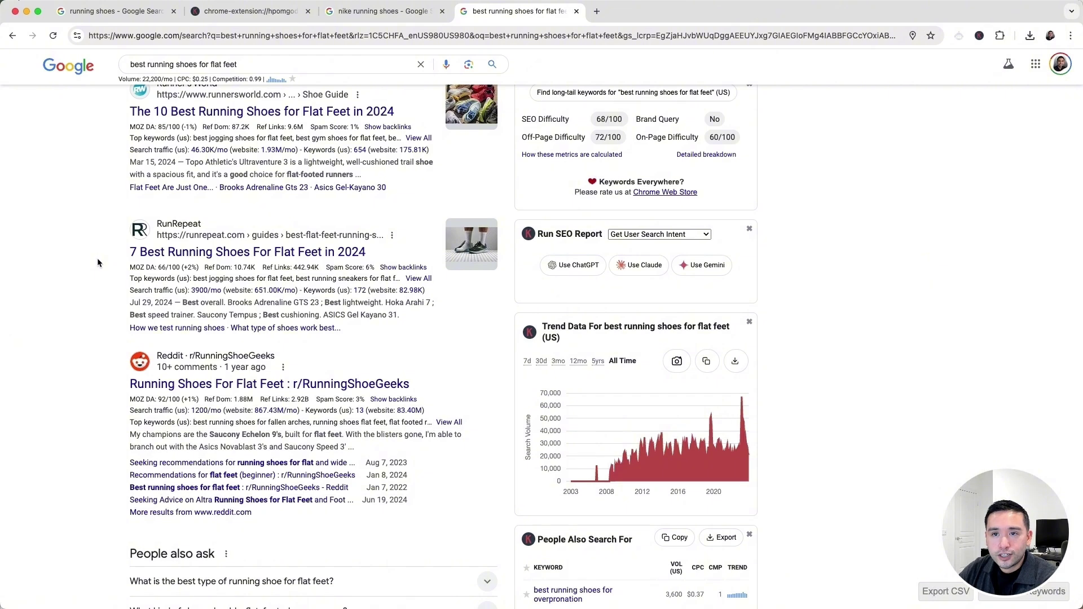
scroll(97, 260, "up", 2)
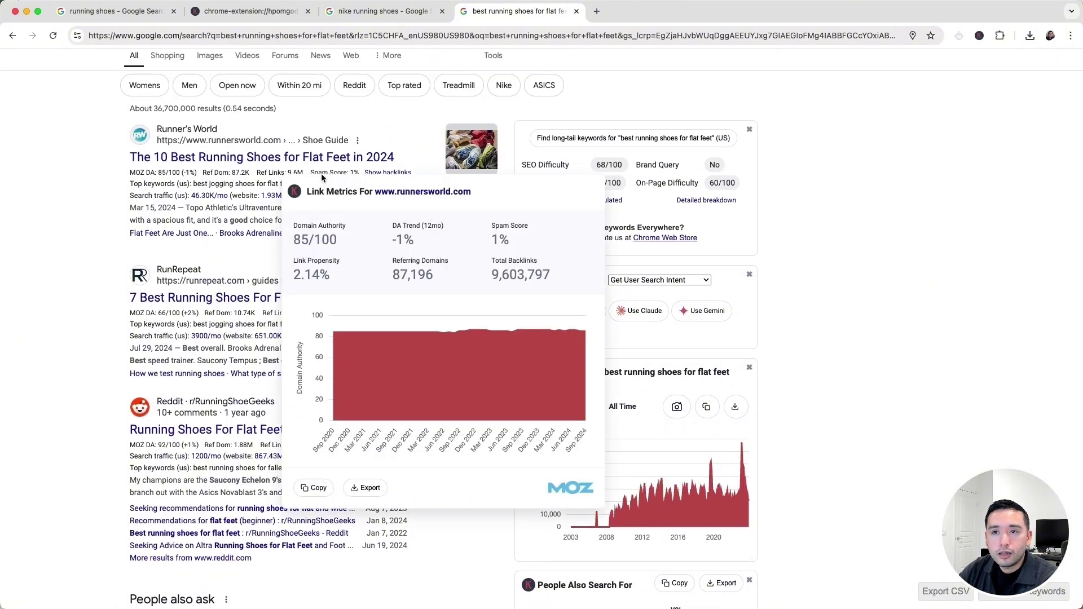
scroll(104, 320, "down", 2)
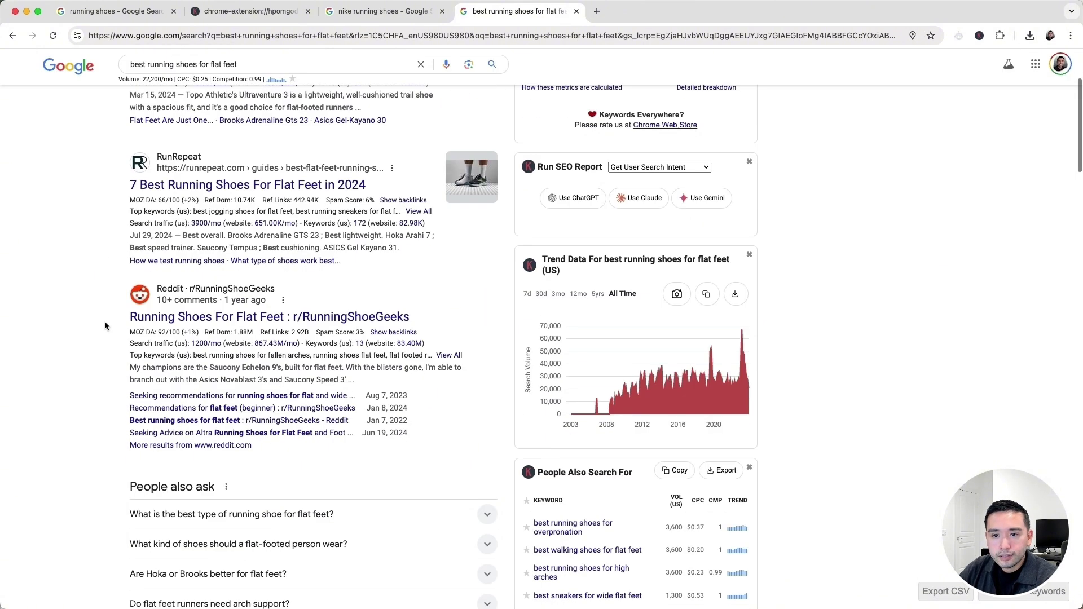
scroll(104, 320, "up", 3)
scroll(119, 165, "up", 1)
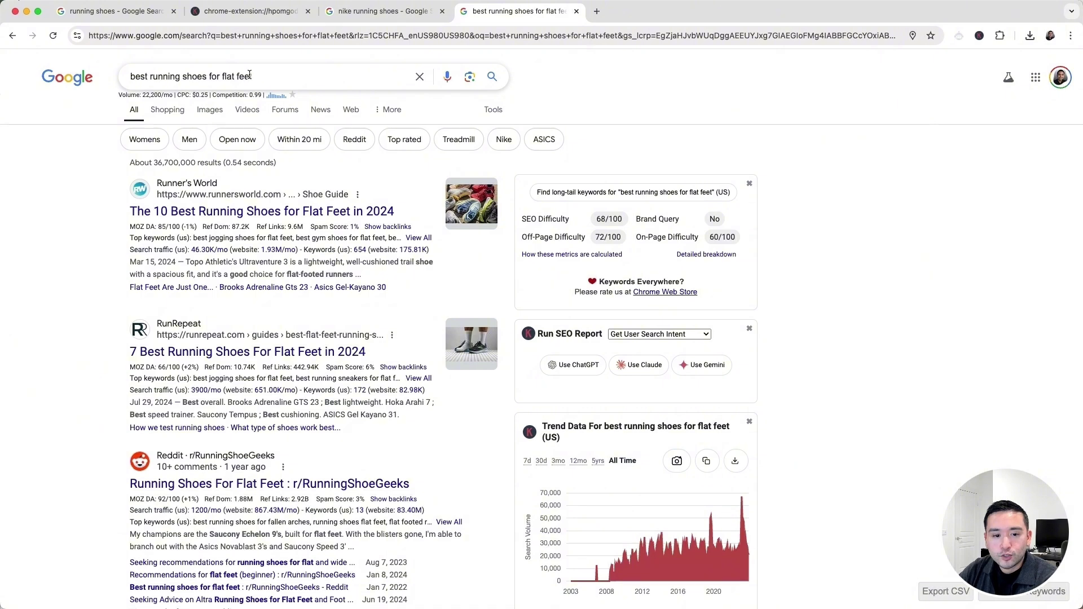
Step: Return to the "running shoes" keyword list and look through the keywords containing "best"
left_click(259, 10)
scroll(315, 285, "down", 1)
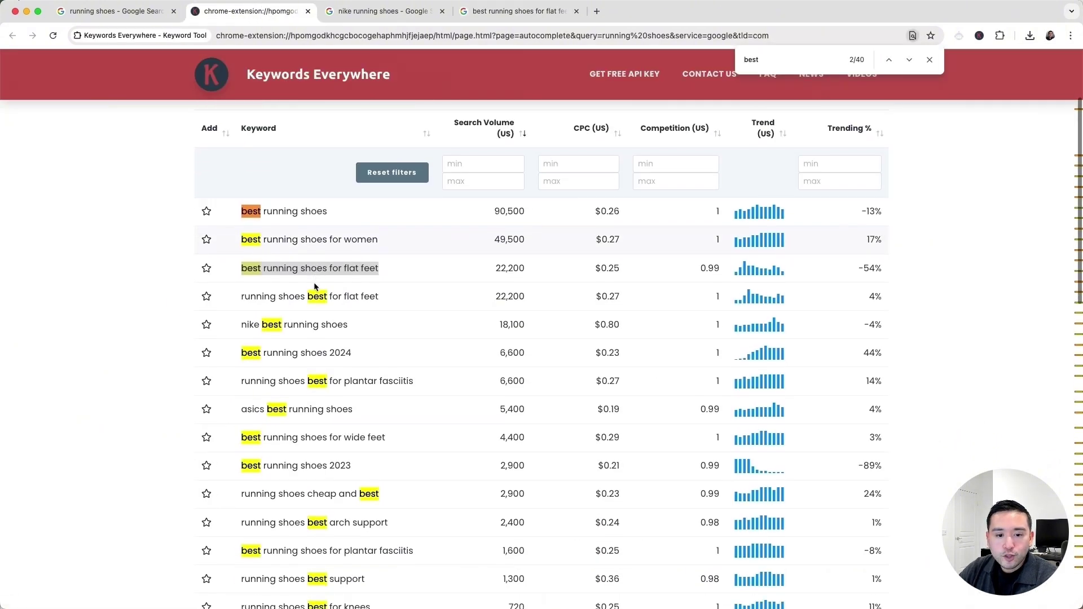
scroll(314, 285, "down", 5)
scroll(317, 285, "up", 4)
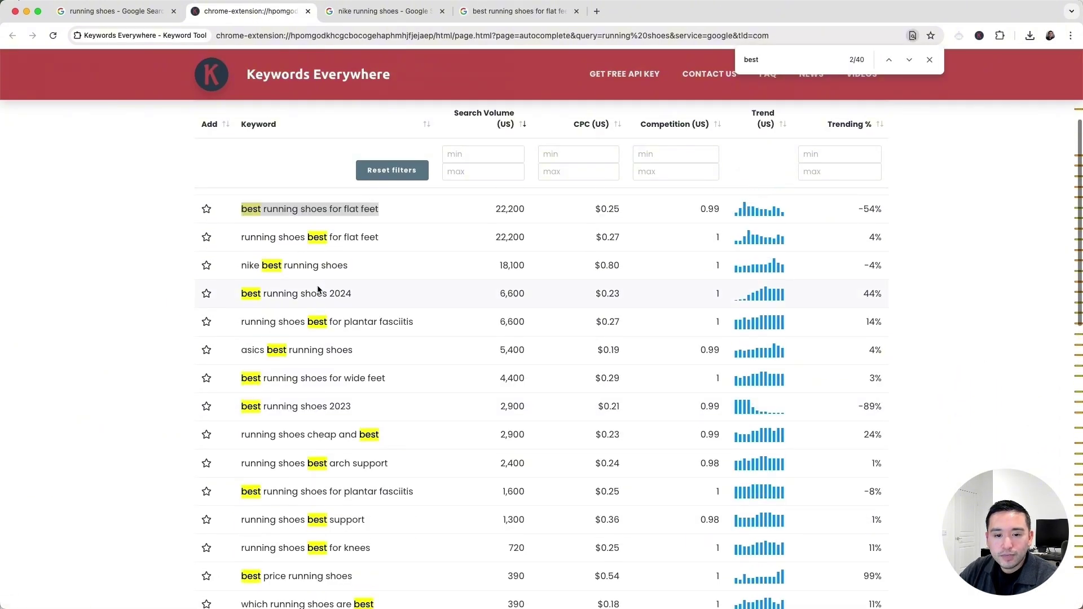
scroll(318, 288, "up", 4)
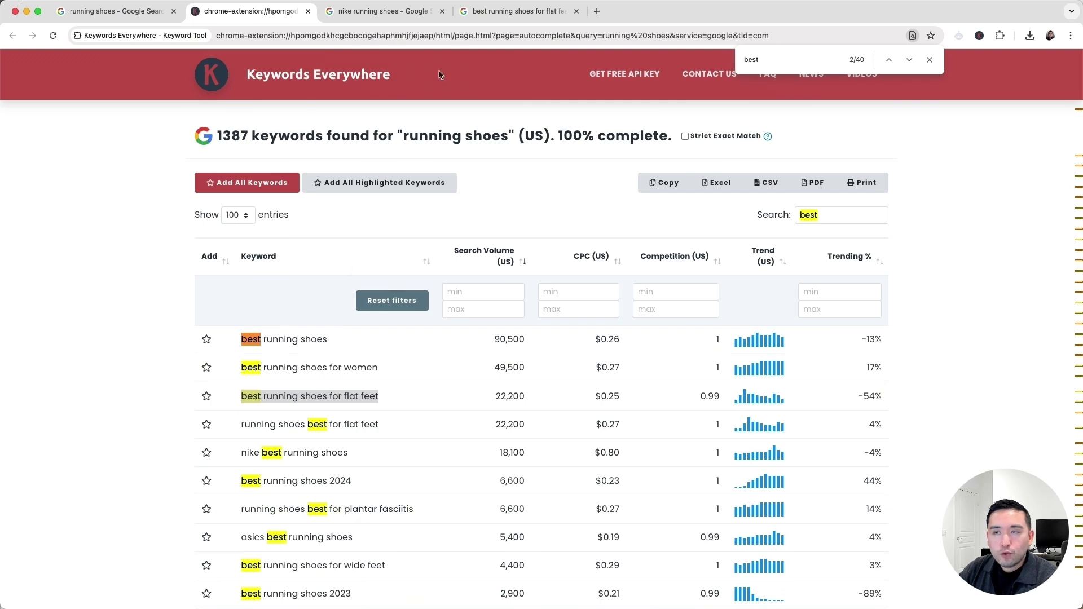
Step: From the Google results for "best running shoes for flat feet", run the Cluster All Keywords SEO report with ChatGPT
left_click(475, 14)
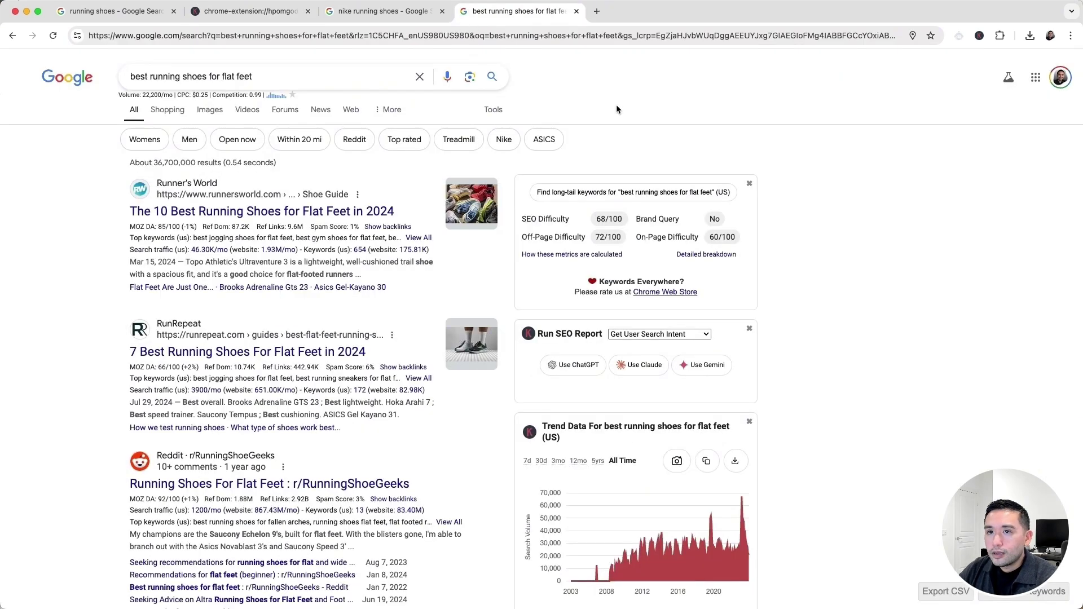
left_click(667, 334)
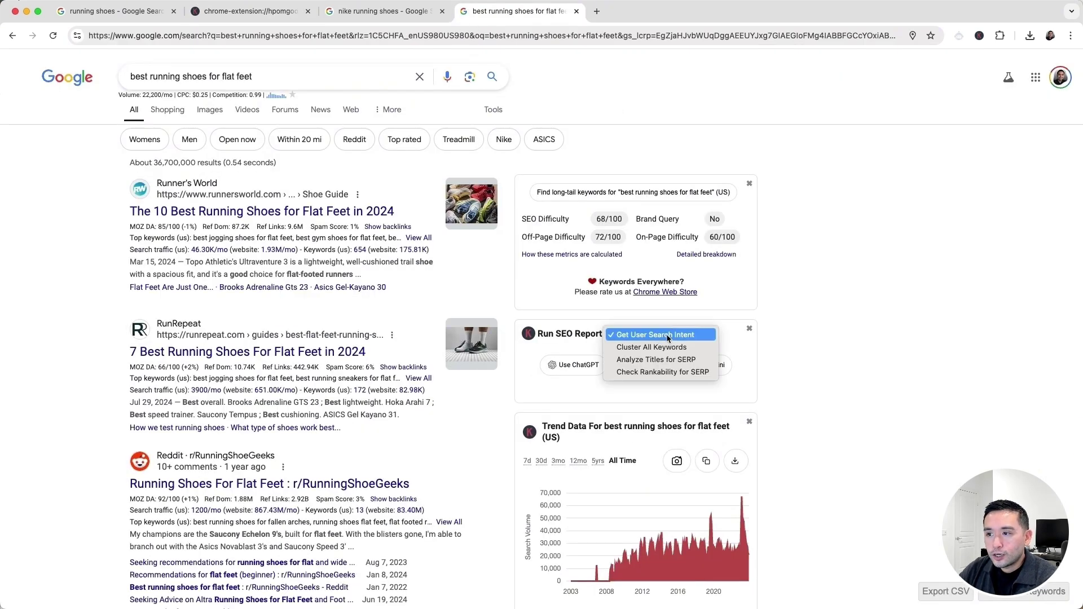
left_click(636, 348)
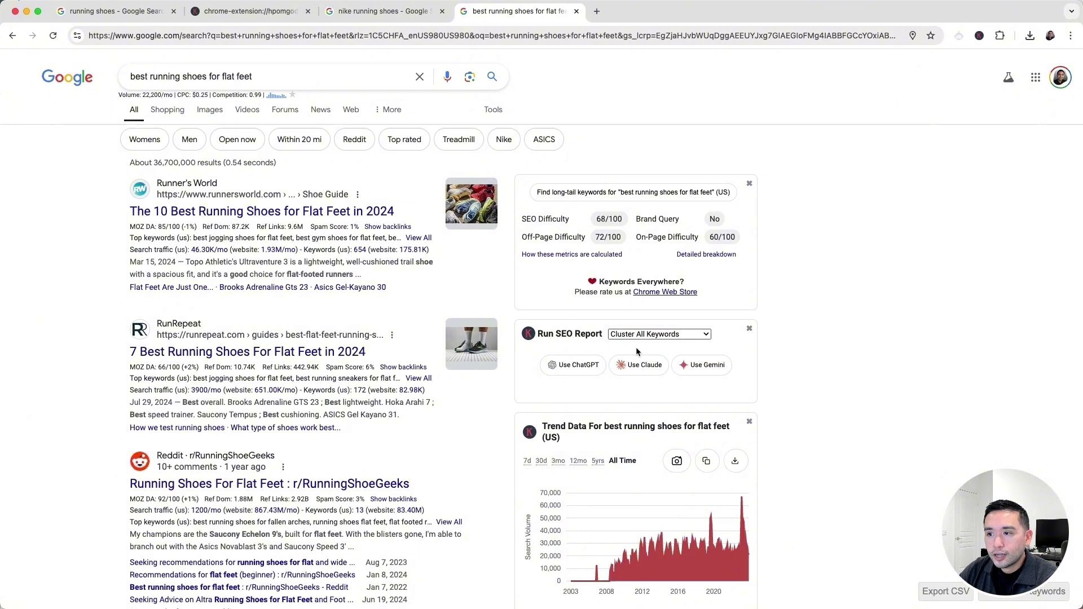
left_click(572, 369)
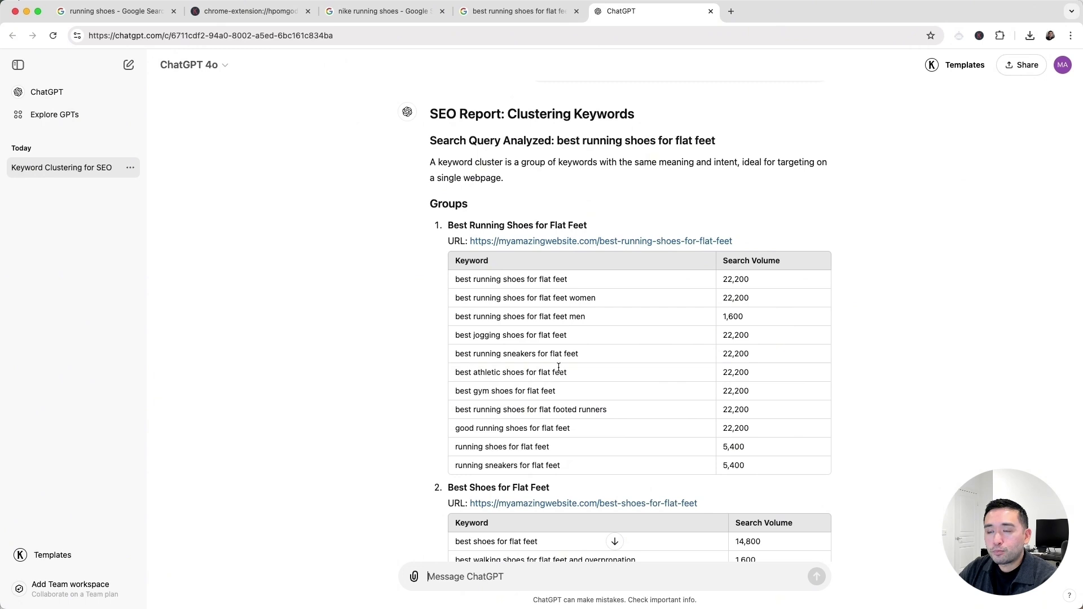
Step: Read the keyword clustering report, highlighting its title, the analyzed search query, and the first group's name and main keyword
scroll(525, 189, "up", 1)
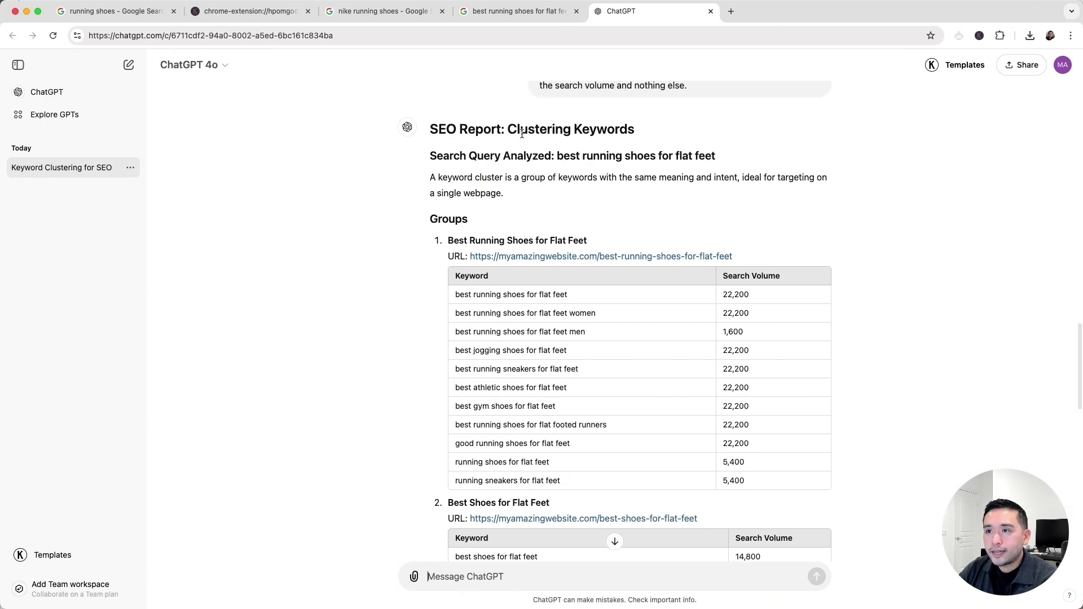
left_click_drag(506, 128, 643, 148)
scroll(642, 149, "down", 1)
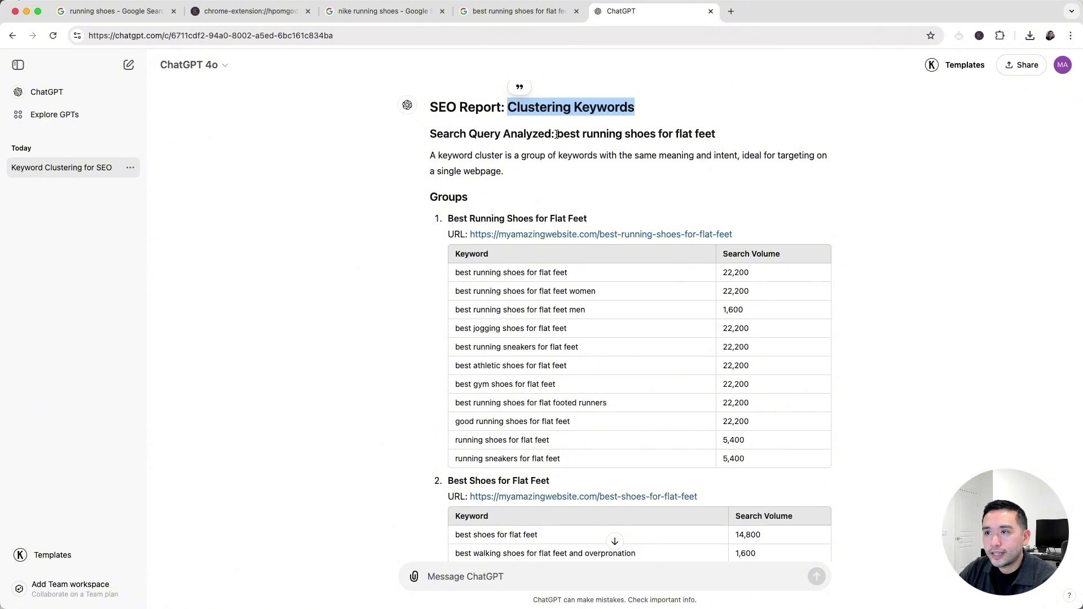
left_click_drag(557, 133, 722, 142)
scroll(720, 142, "down", 1)
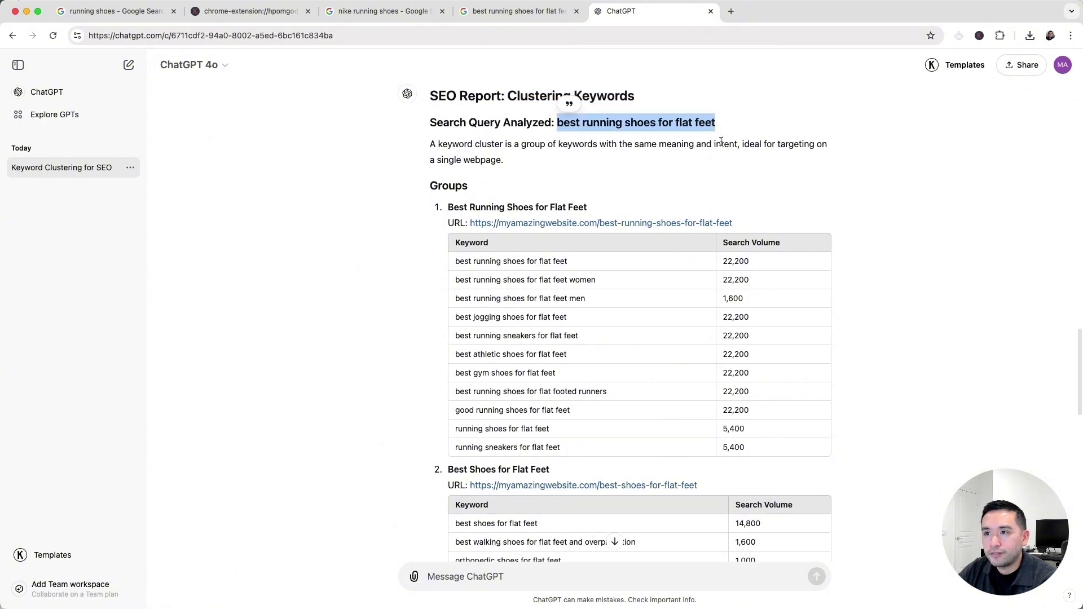
scroll(668, 180, "down", 3)
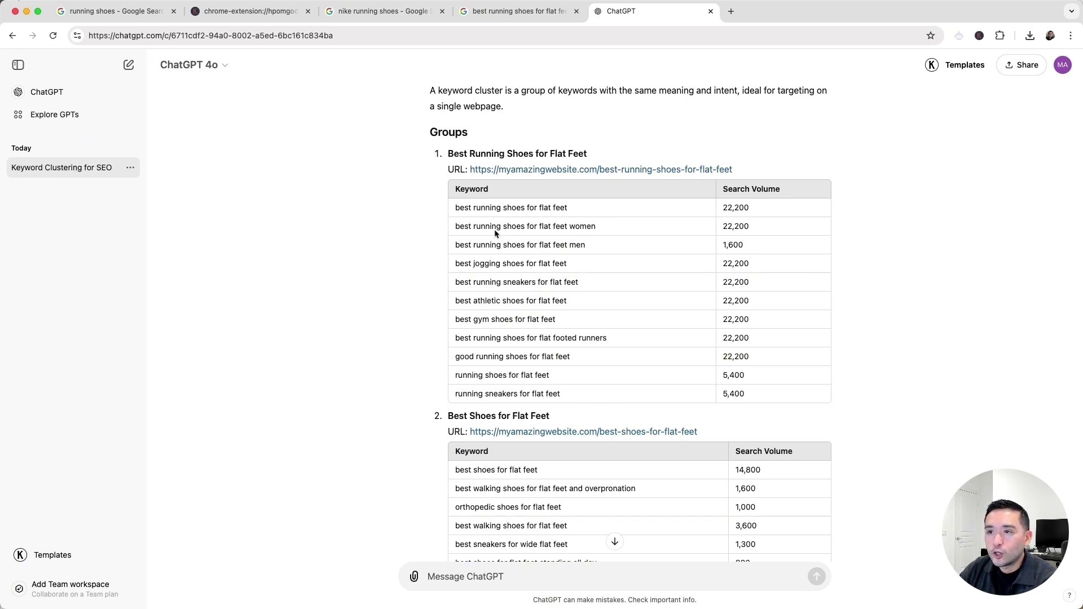
scroll(495, 226, "up", 1)
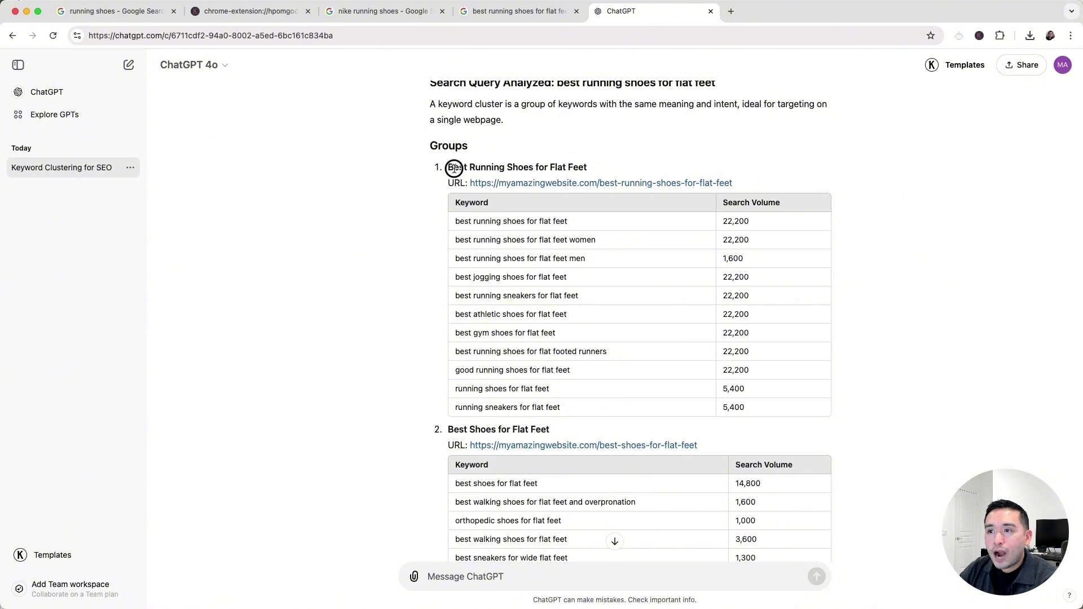
left_click_drag(454, 167, 556, 167)
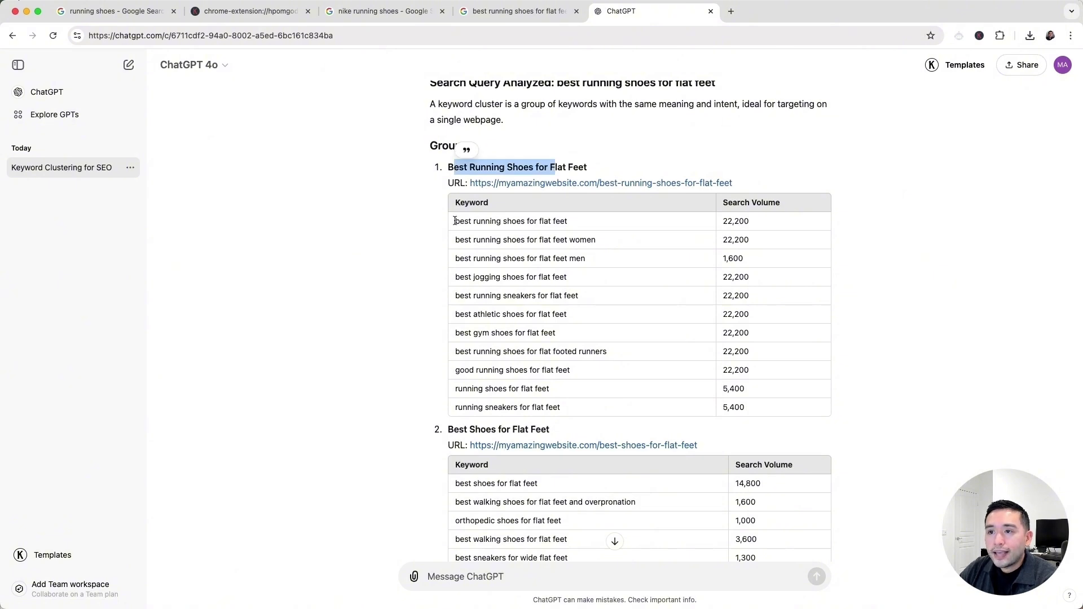
left_click_drag(455, 220, 591, 236)
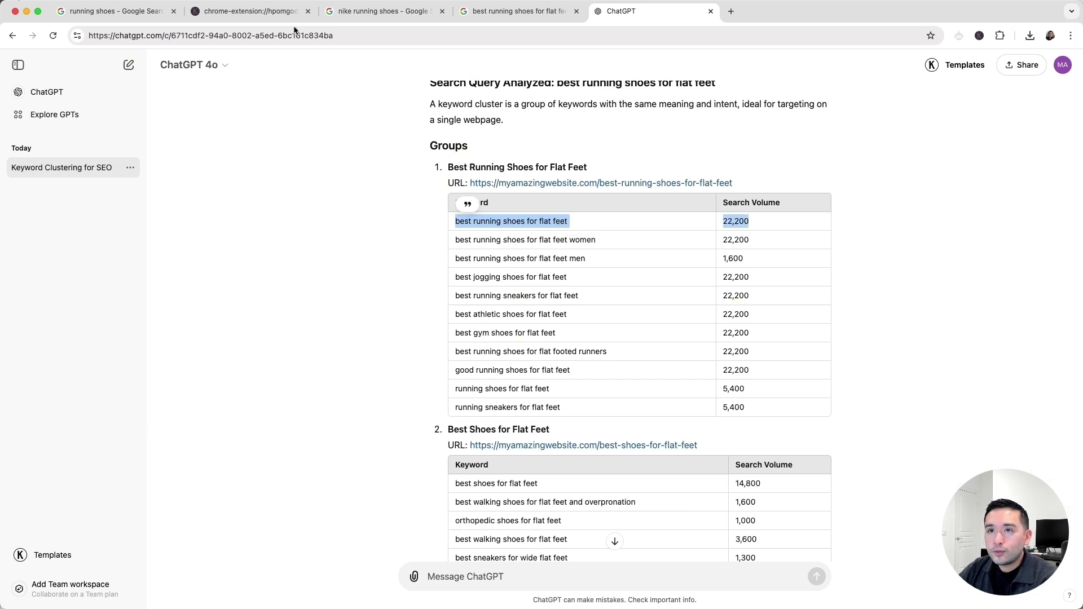
Step: Go back to the "running shoes" keyword list and scan the lower-volume keywords containing "best"
left_click(281, 14)
scroll(338, 316, "down", 5)
scroll(329, 301, "down", 10)
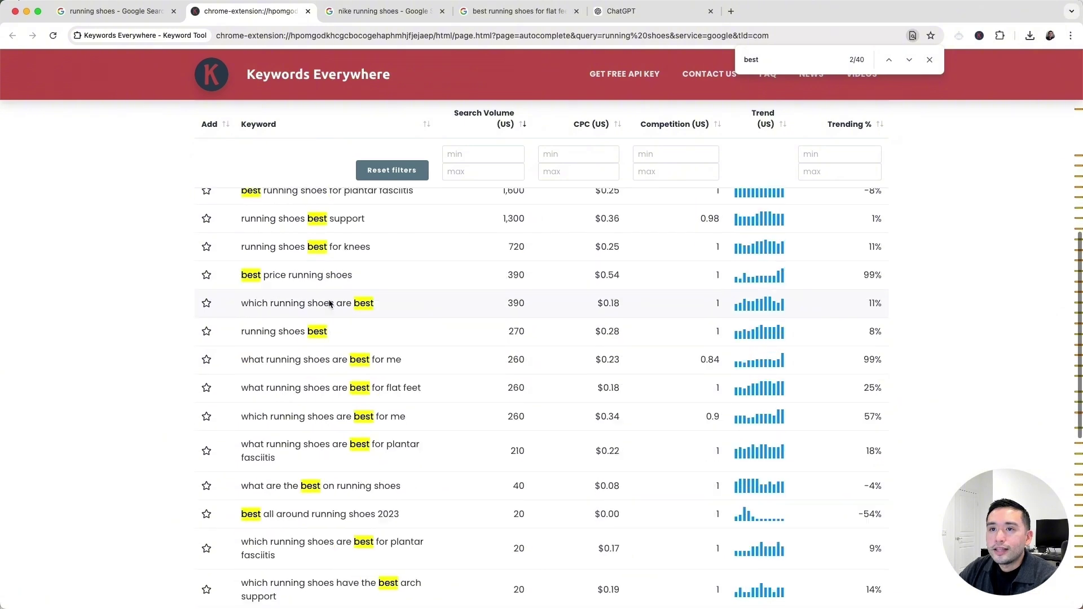
Step: Return to the ChatGPT clustering report and highlight the first group's keywords and its name, "Best Running Shoes for Flat Feet"
left_click(645, 23)
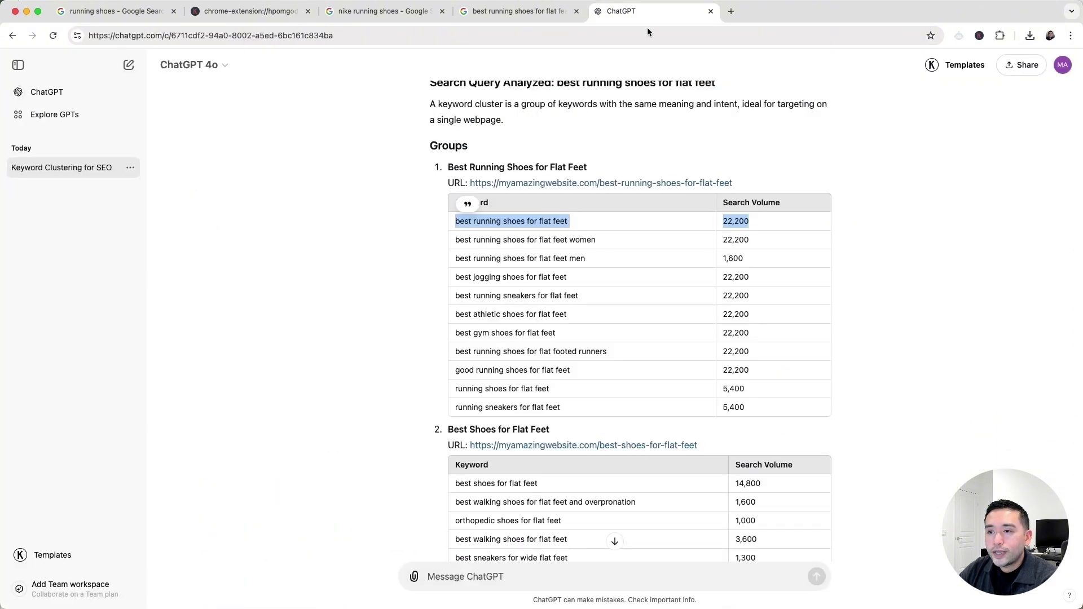
left_click_drag(561, 407, 459, 221)
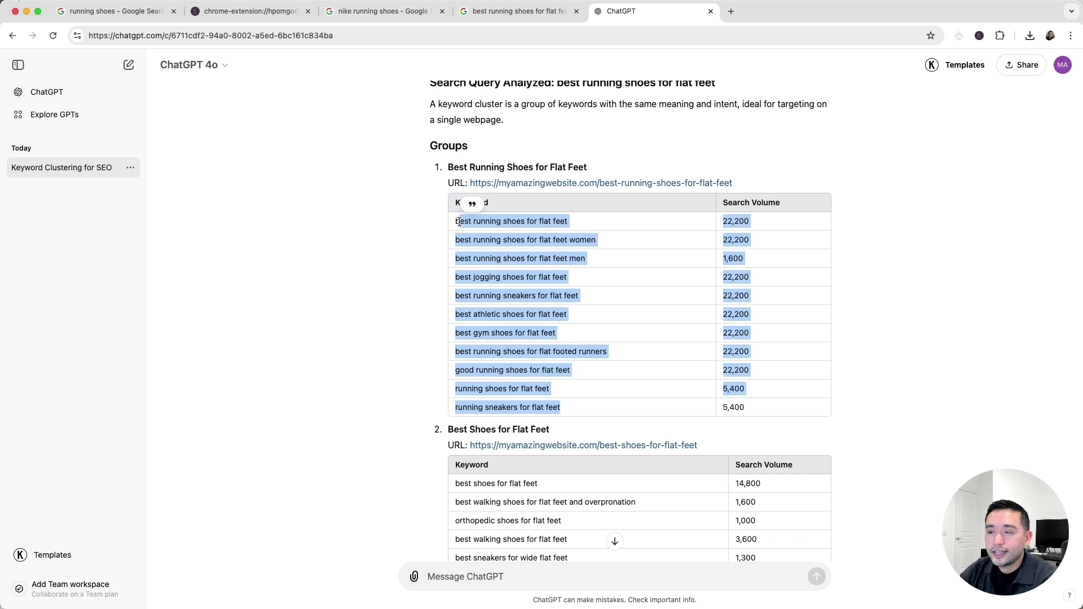
scroll(450, 128, "down", 1)
left_click(450, 129)
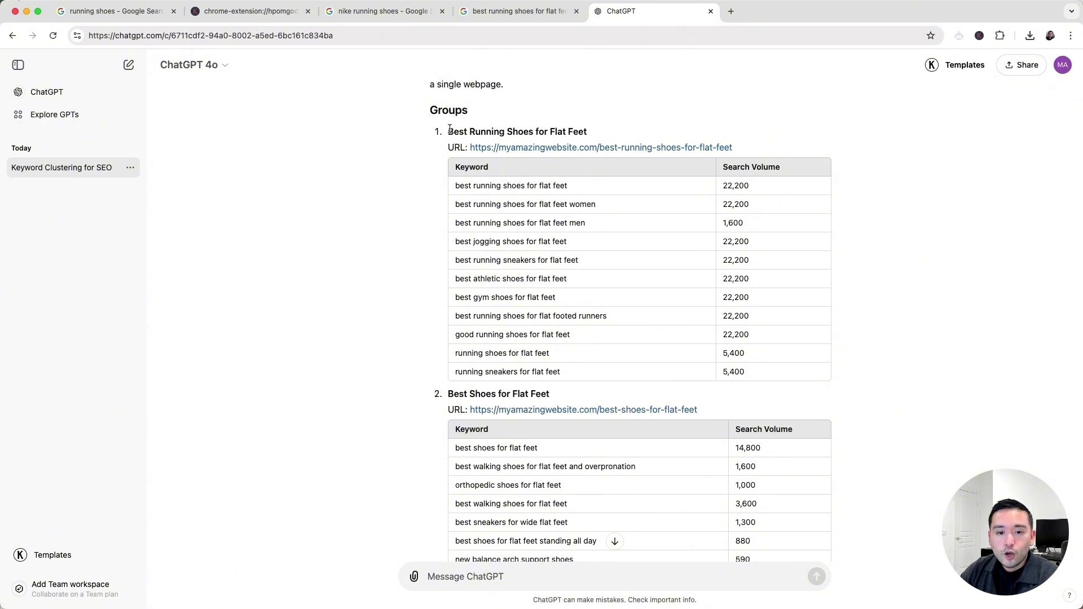
left_click_drag(450, 128, 579, 128)
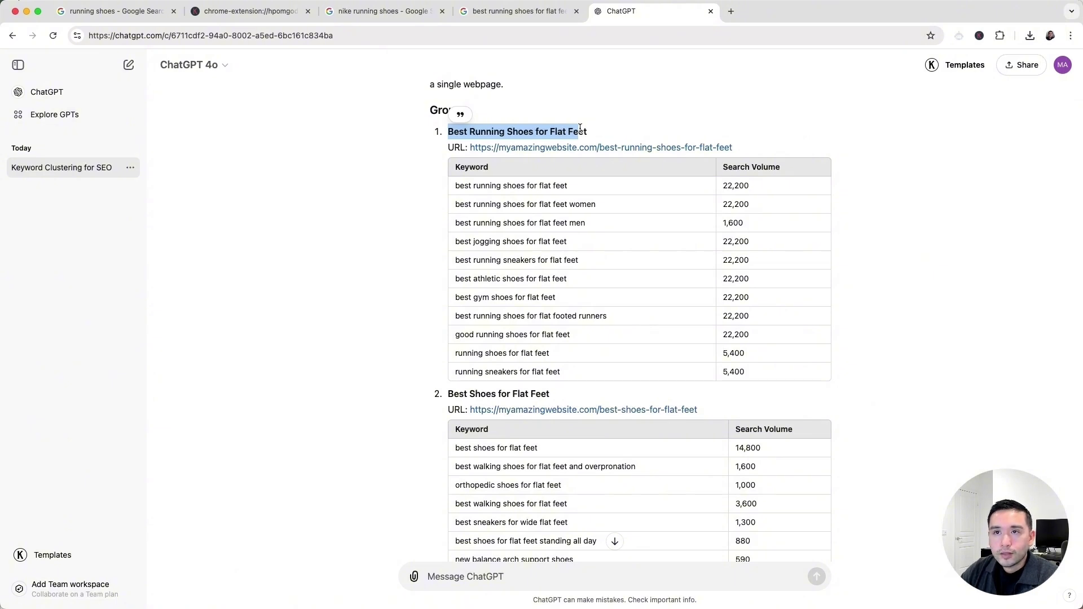
Step: From the Google results for "best running shoes for flat feet", run the Analyze Titles for SERP report with ChatGPT
left_click(511, 13)
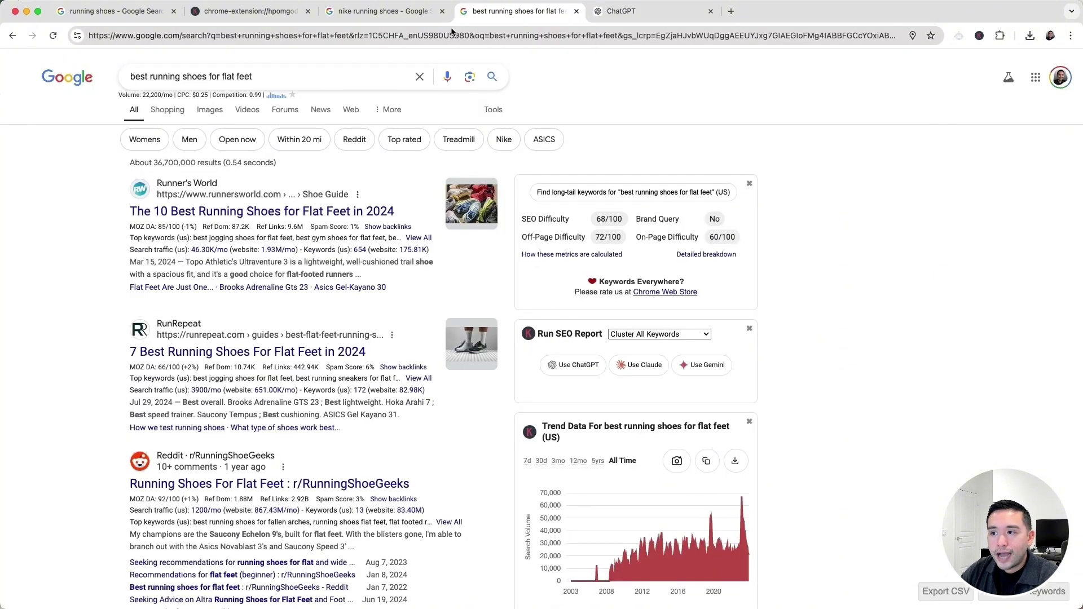
left_click(657, 334)
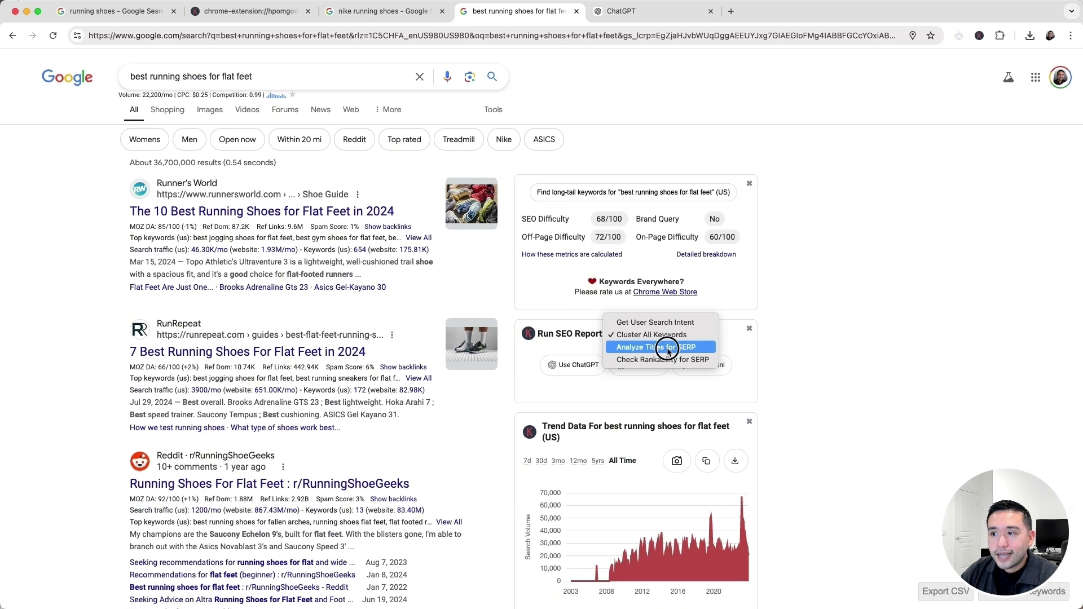
left_click(668, 348)
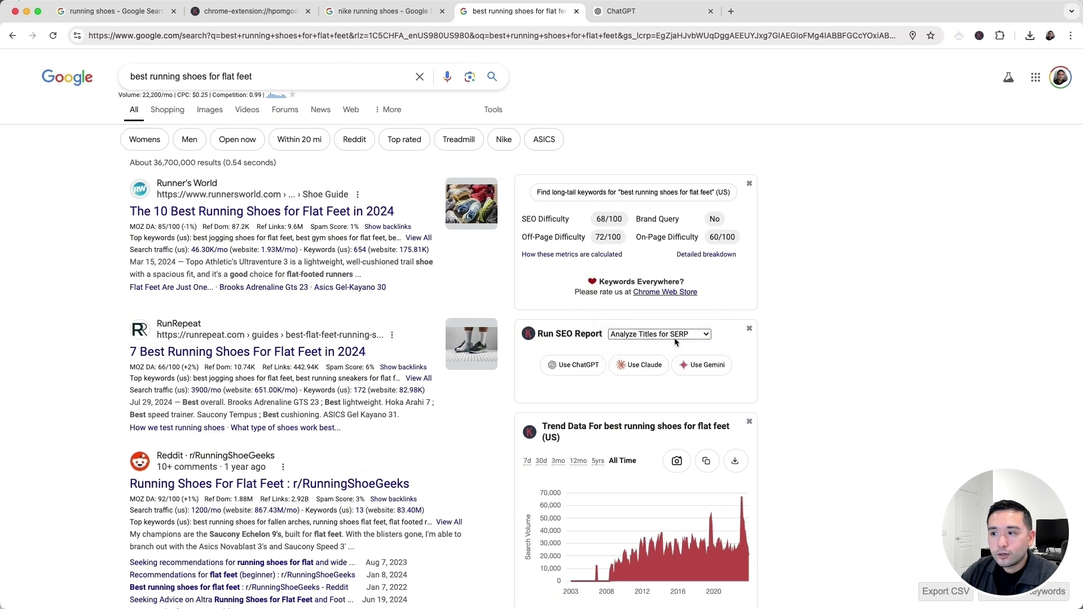
left_click(575, 365)
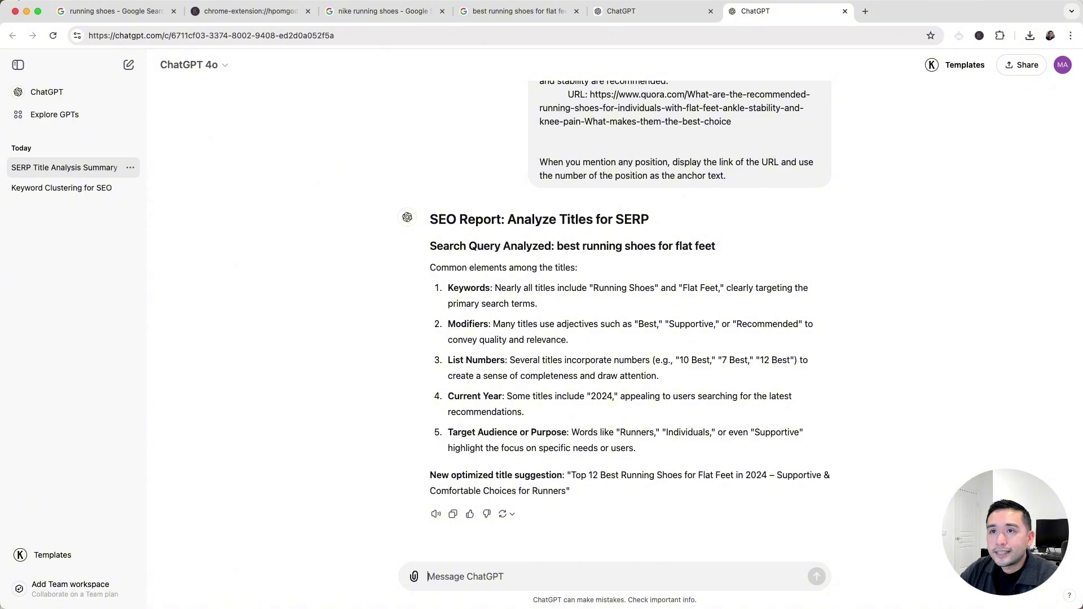
Step: Check the ranking page titles in the Google results, and return to the title analysis report in ChatGPT
left_click(518, 11)
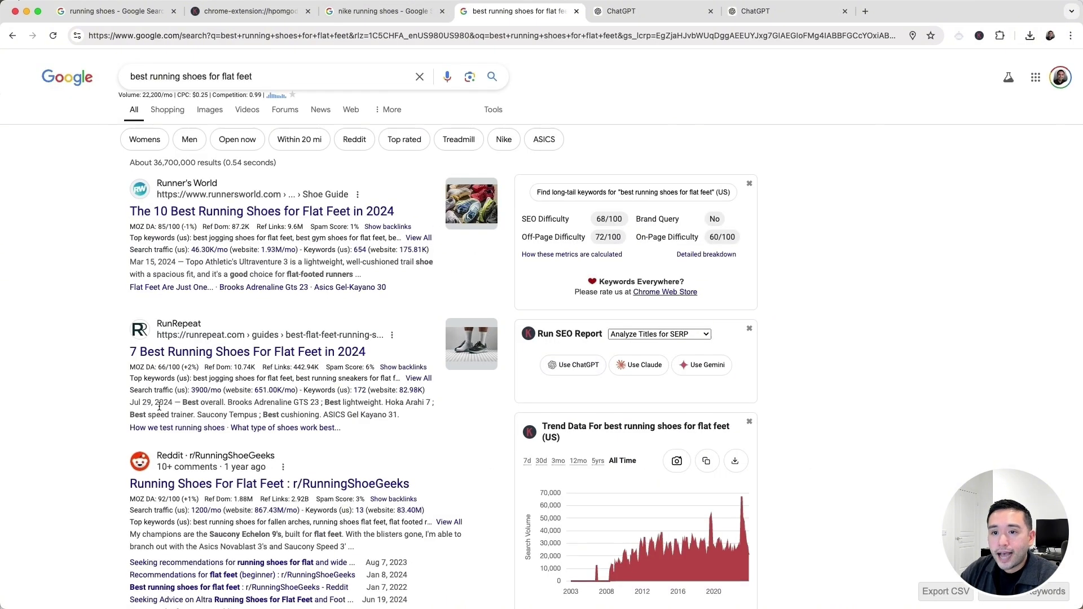
scroll(159, 406, "down", 5)
left_click(791, 10)
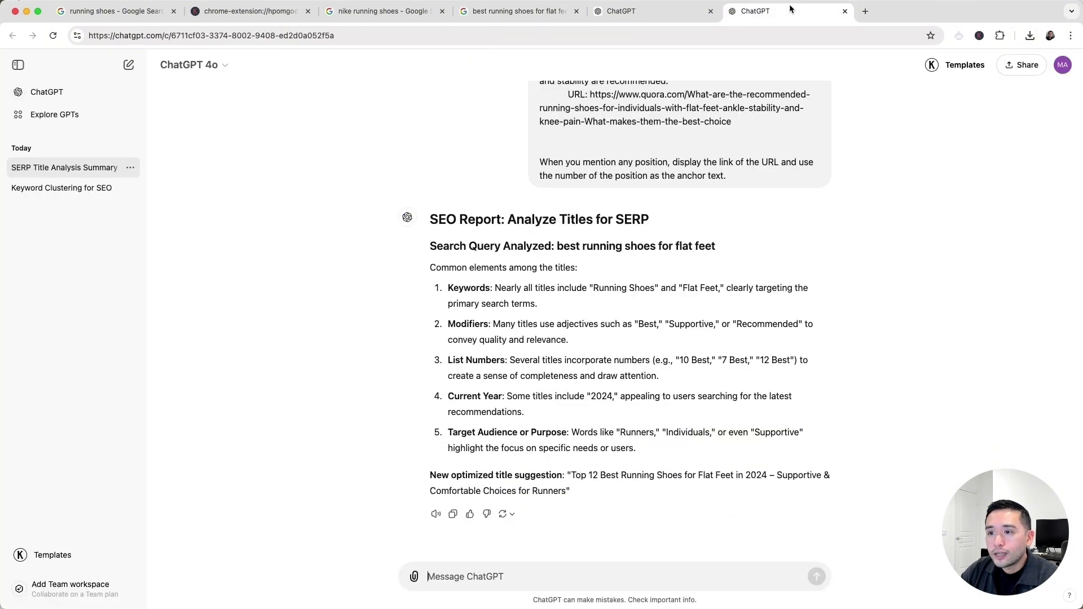
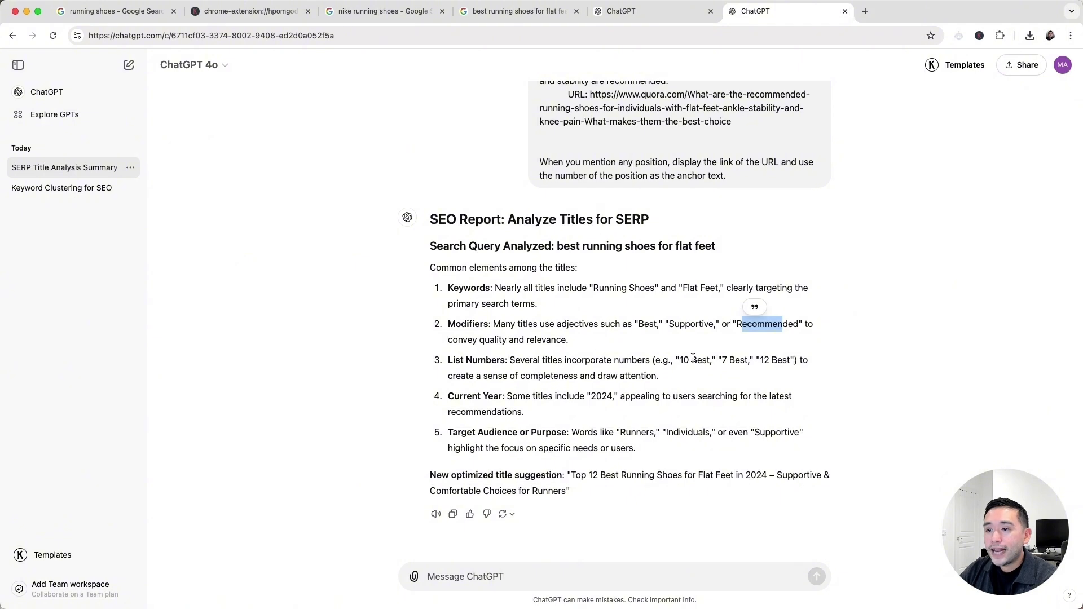
Step: Read the report's common title elements, highlighting the list numbers, the year "2024", and the target audience words such as "Supportive" and "Individuals"
left_click(718, 358)
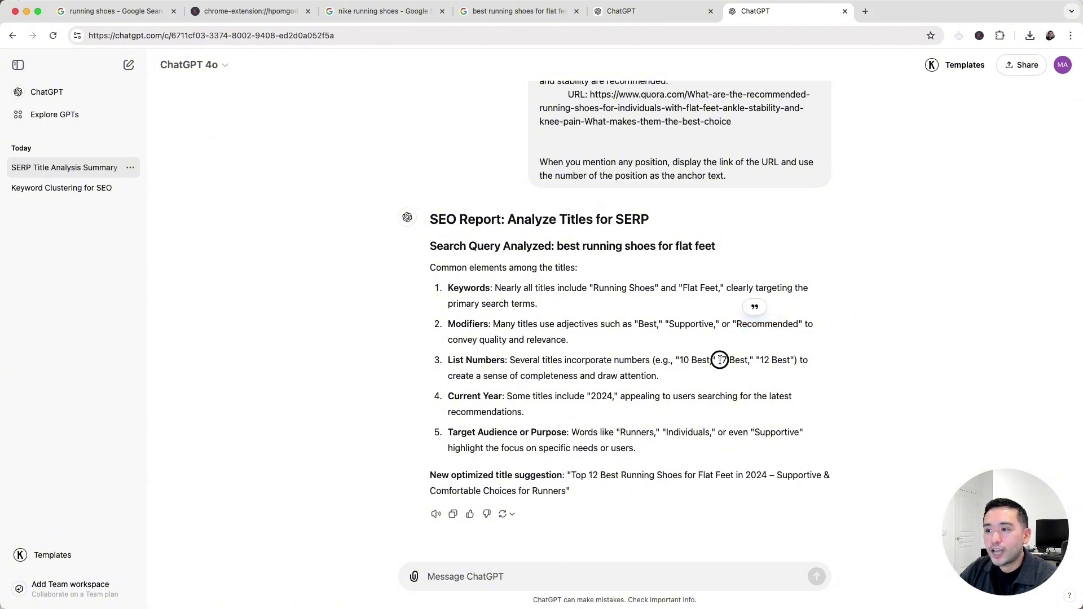
left_click_drag(783, 360, 735, 364)
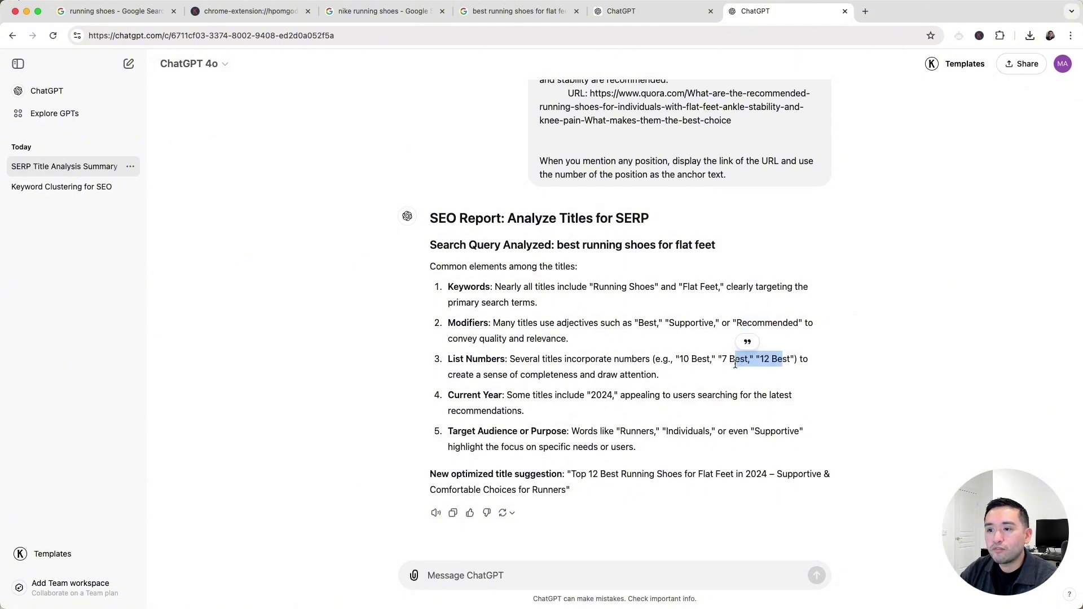
left_click_drag(587, 396, 618, 397)
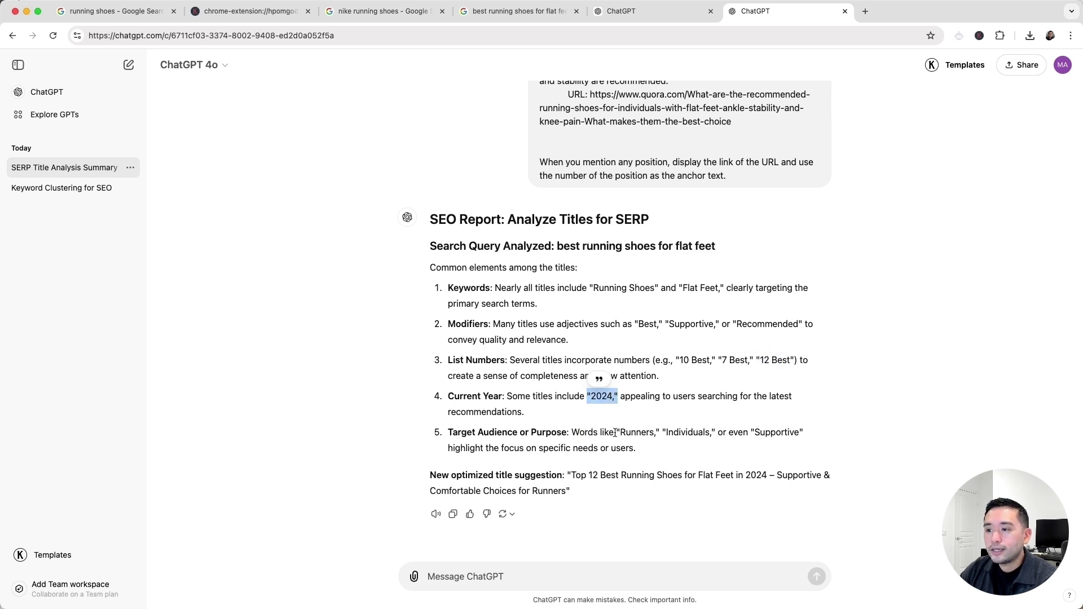
left_click_drag(620, 432, 638, 449)
left_click(636, 448)
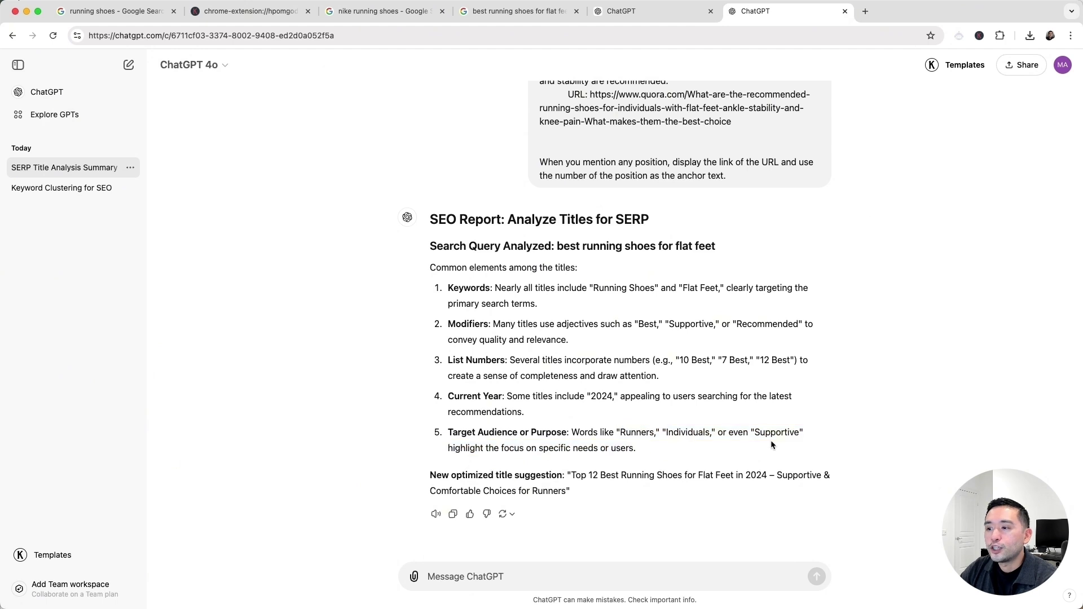
left_click_drag(755, 432, 794, 432)
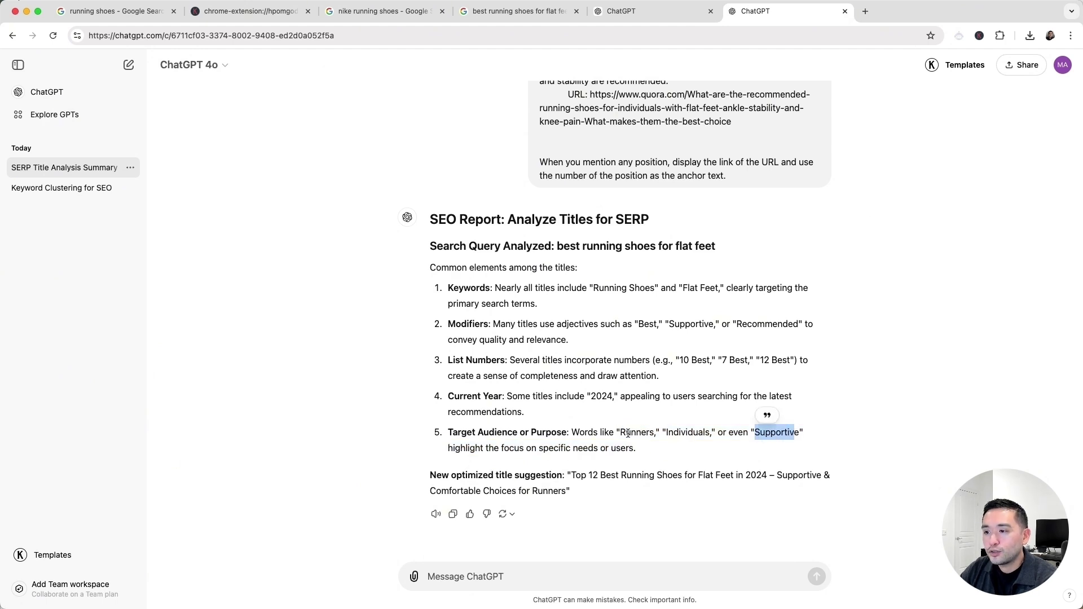
left_click(635, 432)
left_click_drag(673, 432, 697, 432)
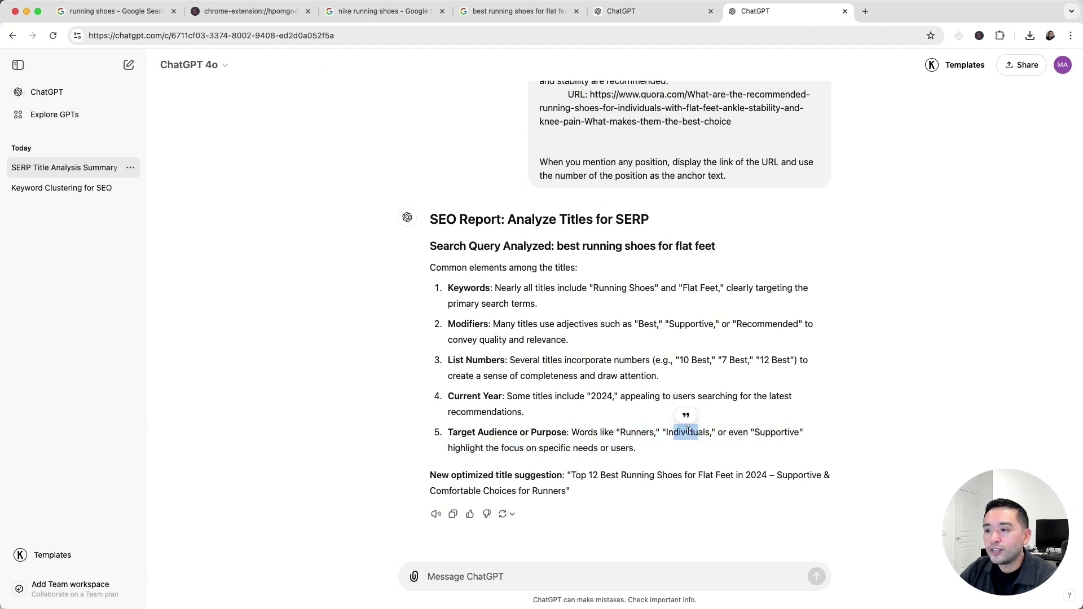
left_click(662, 443)
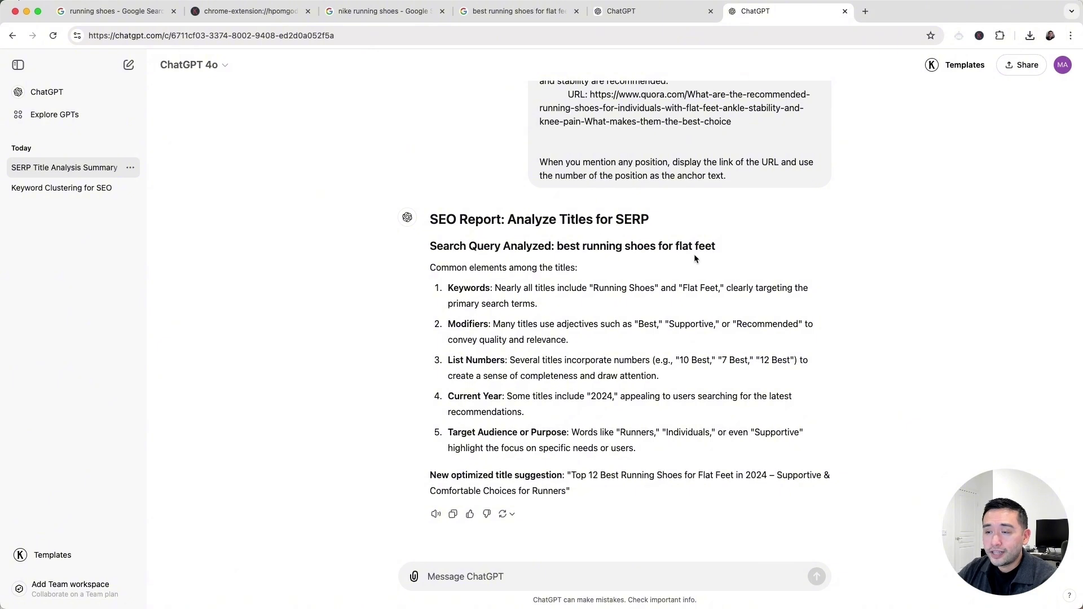
Step: Review the analyzed search query against the common title elements, highlighting the query, keywords, list numbers, current year and audience words
left_click_drag(557, 246, 715, 246)
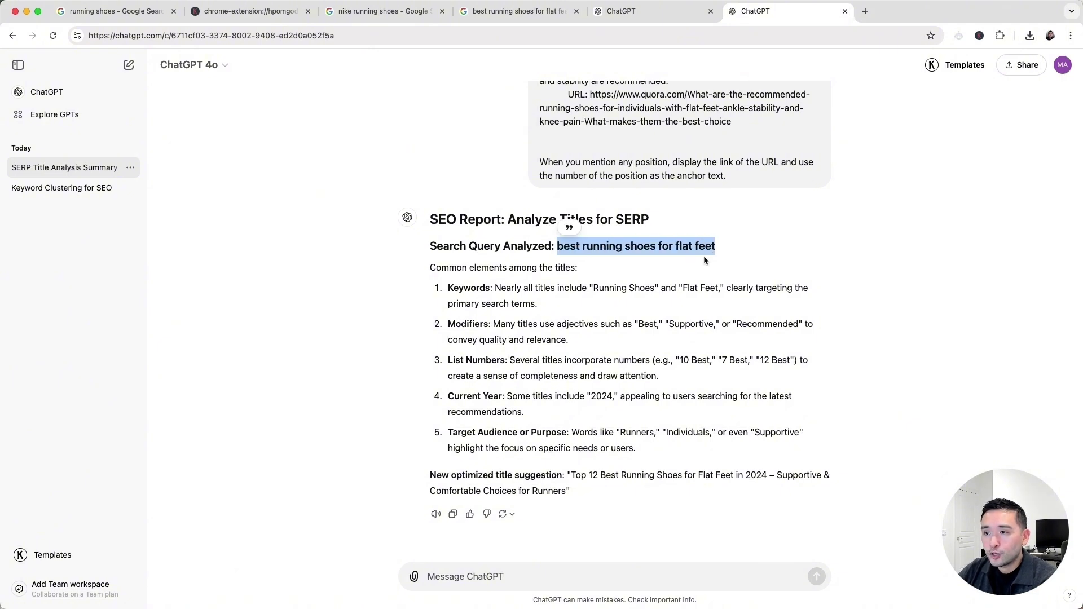
left_click_drag(451, 290, 522, 303)
left_click(677, 328)
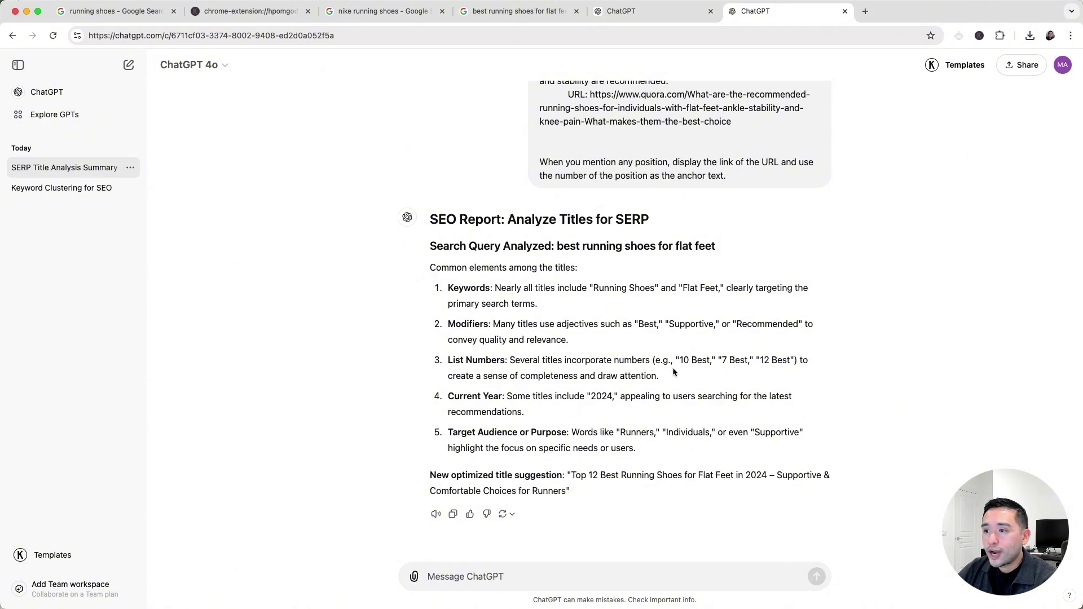
left_click_drag(681, 362, 797, 361)
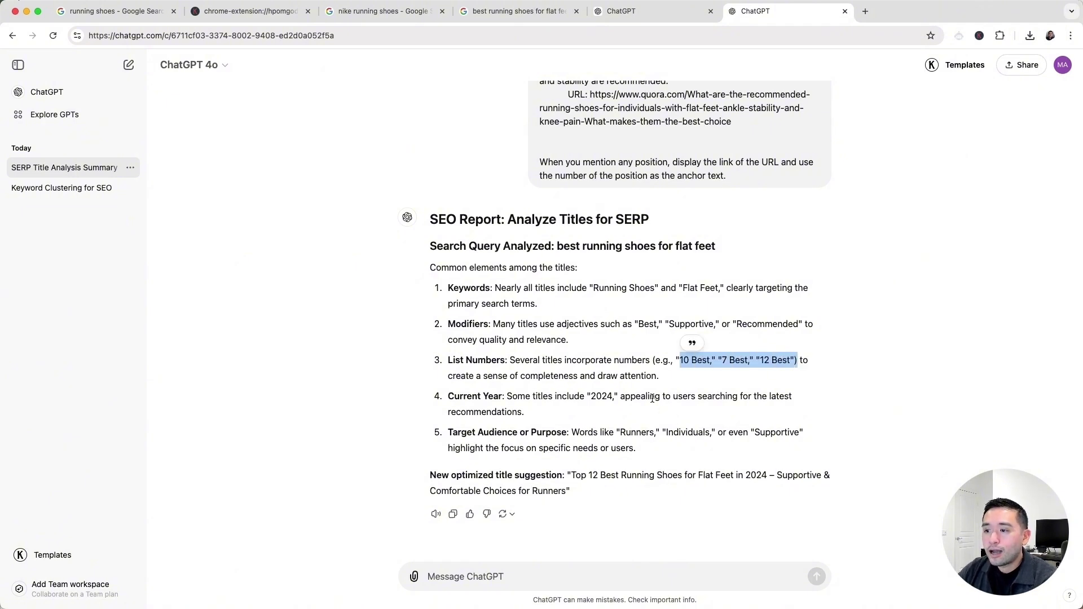
left_click_drag(651, 397, 567, 395)
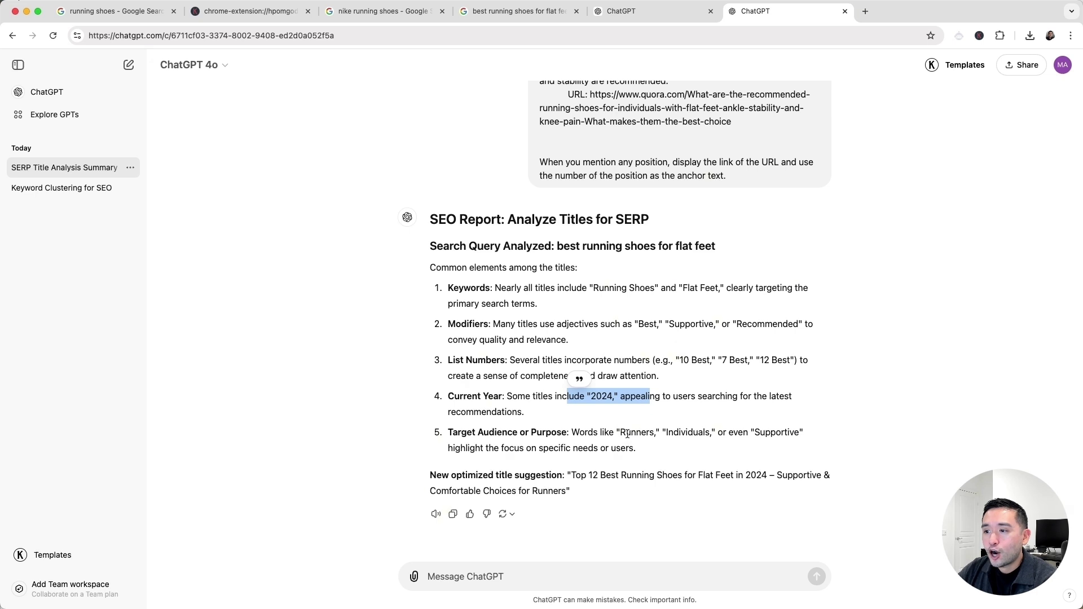
left_click_drag(620, 432, 800, 432)
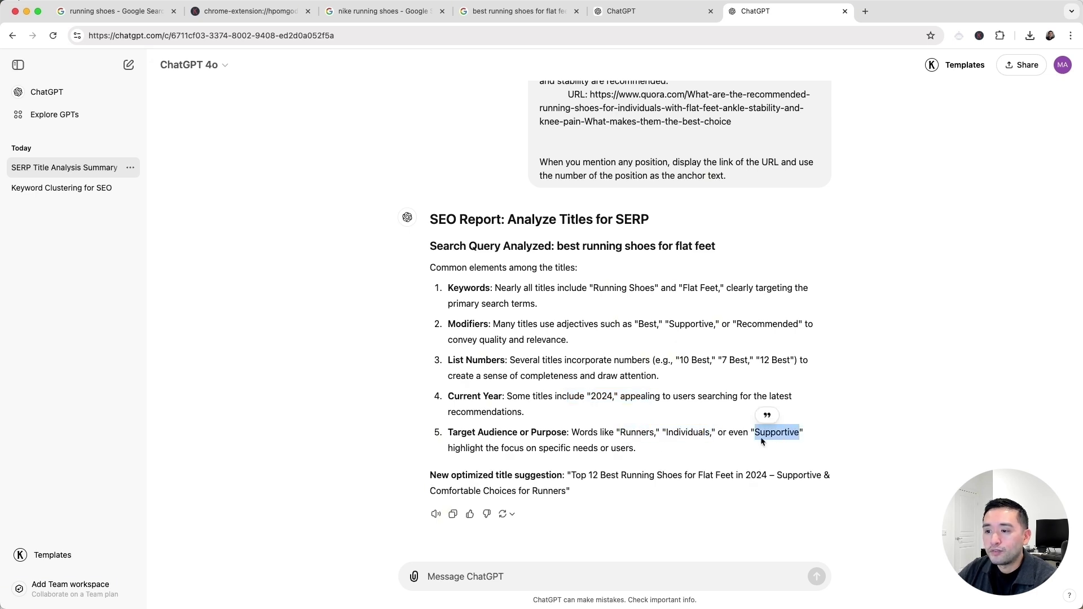
left_click(643, 453)
Step: Highlight the new optimized title suggestion at the end of the title analysis report
scroll(643, 452, "up", 1)
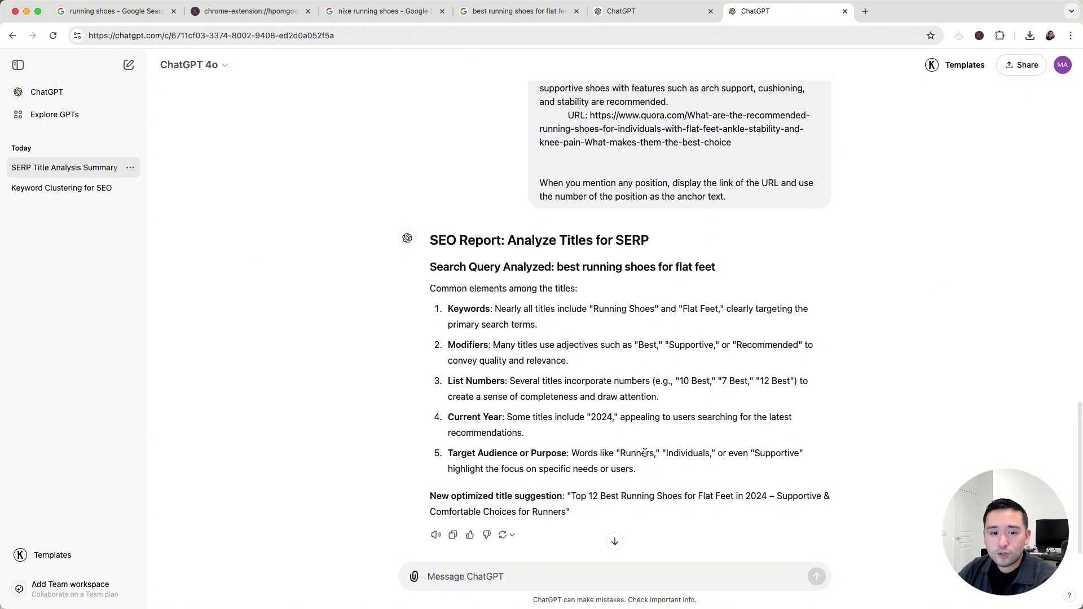
scroll(644, 453, "down", 1)
left_click_drag(430, 487, 564, 486)
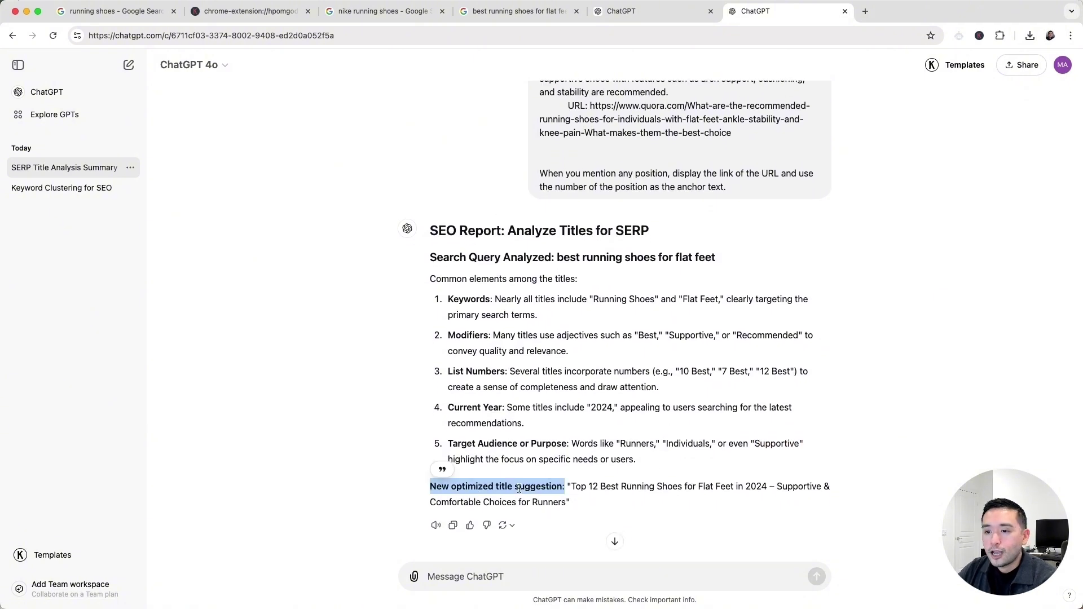
left_click(519, 489)
left_click_drag(430, 486, 569, 489)
left_click(587, 491)
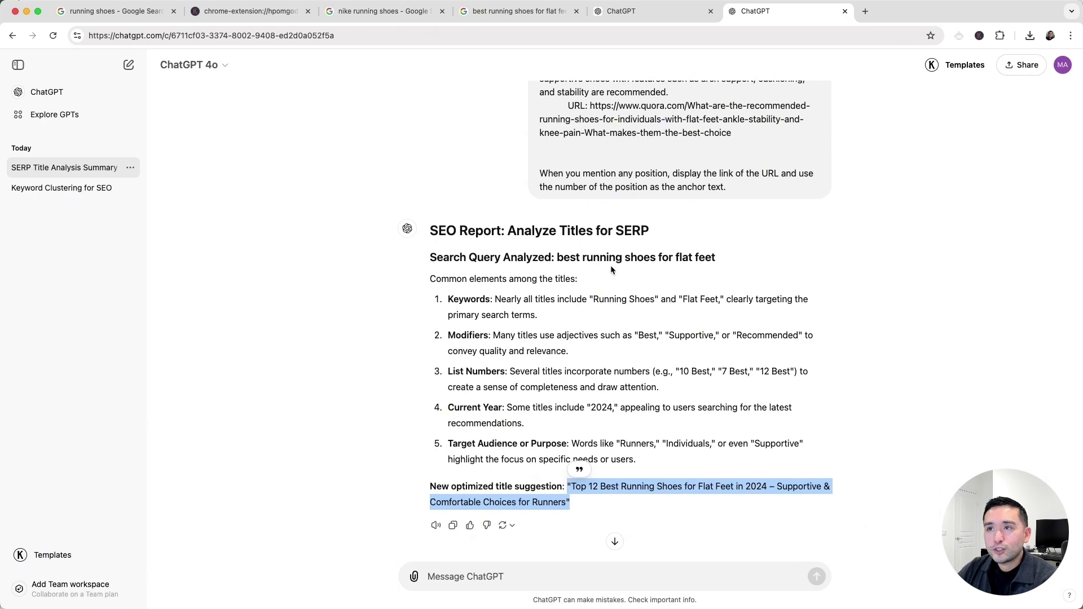
left_click(112, 16)
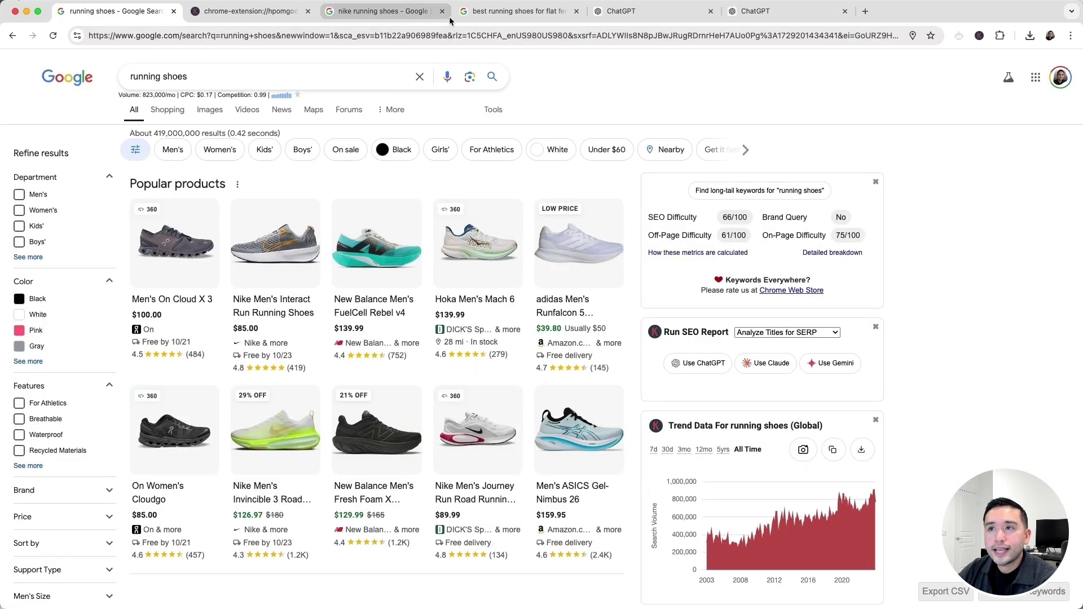
left_click(508, 11)
scroll(259, 235, "up", 3)
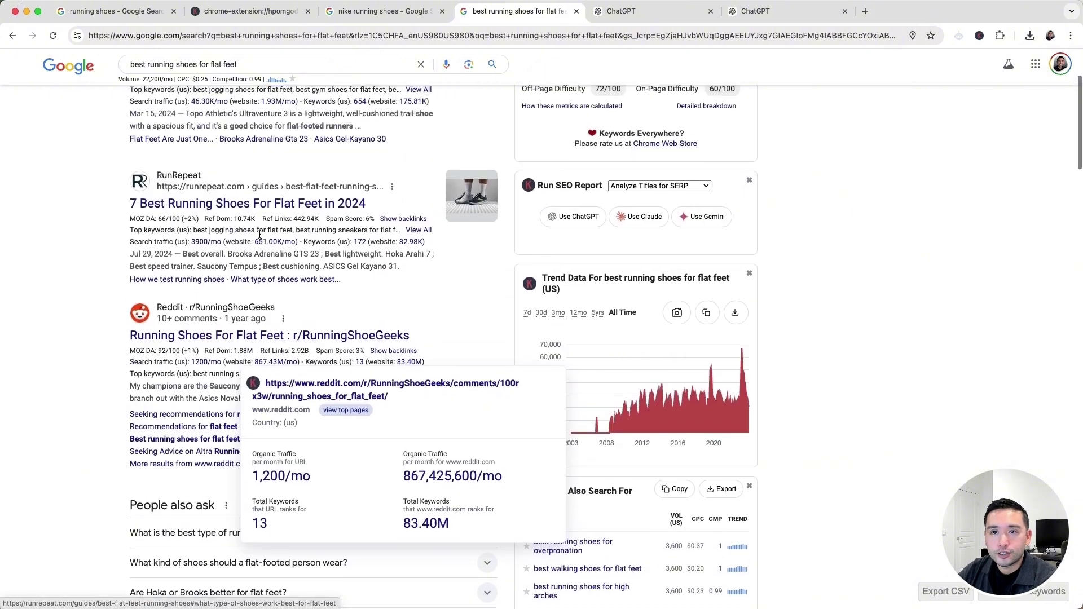
scroll(260, 236, "up", 3)
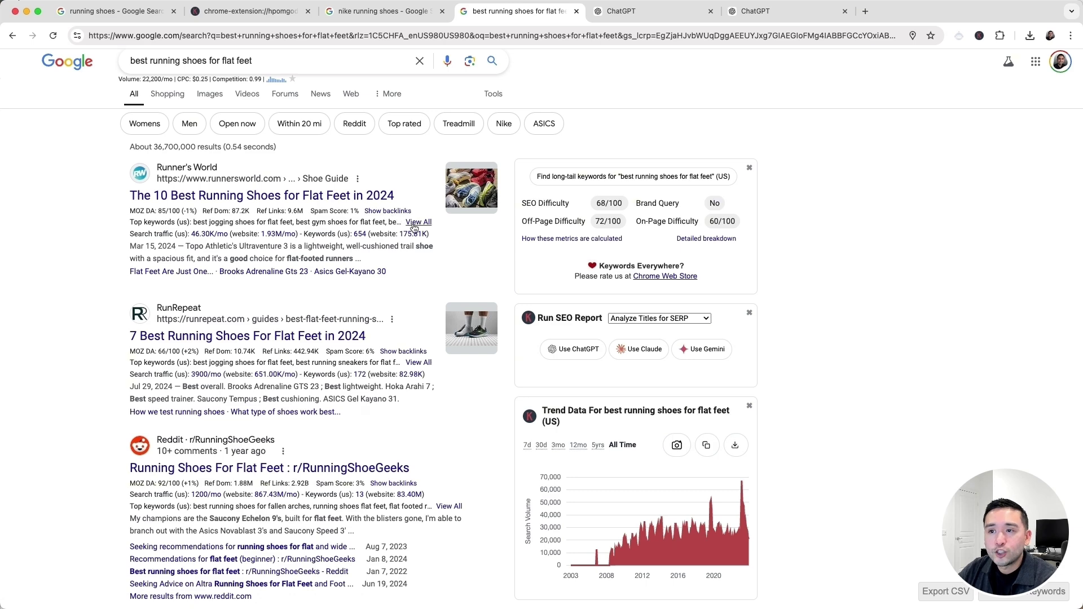
mouse_move(414, 233)
left_click(492, 284)
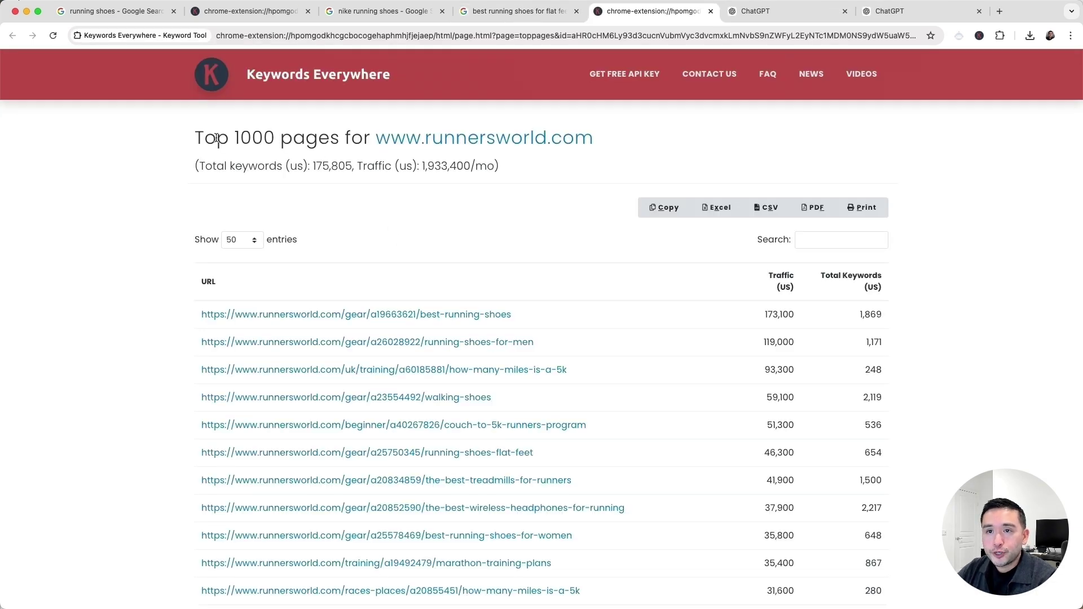
left_click_drag(204, 138, 351, 141)
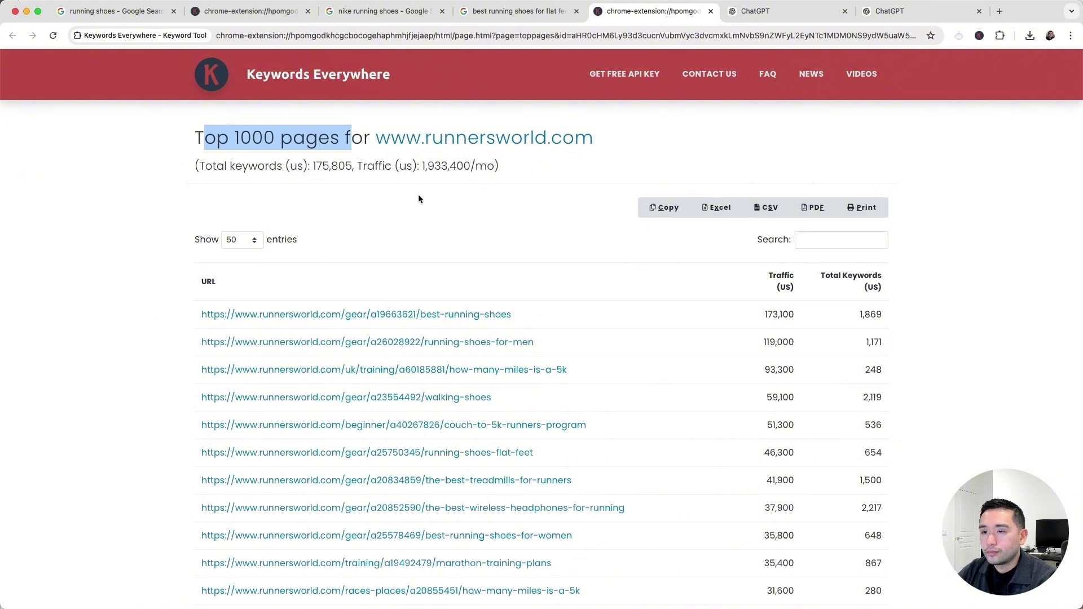
scroll(473, 211, "down", 1)
scroll(473, 210, "down", 1)
scroll(383, 344, "down", 2)
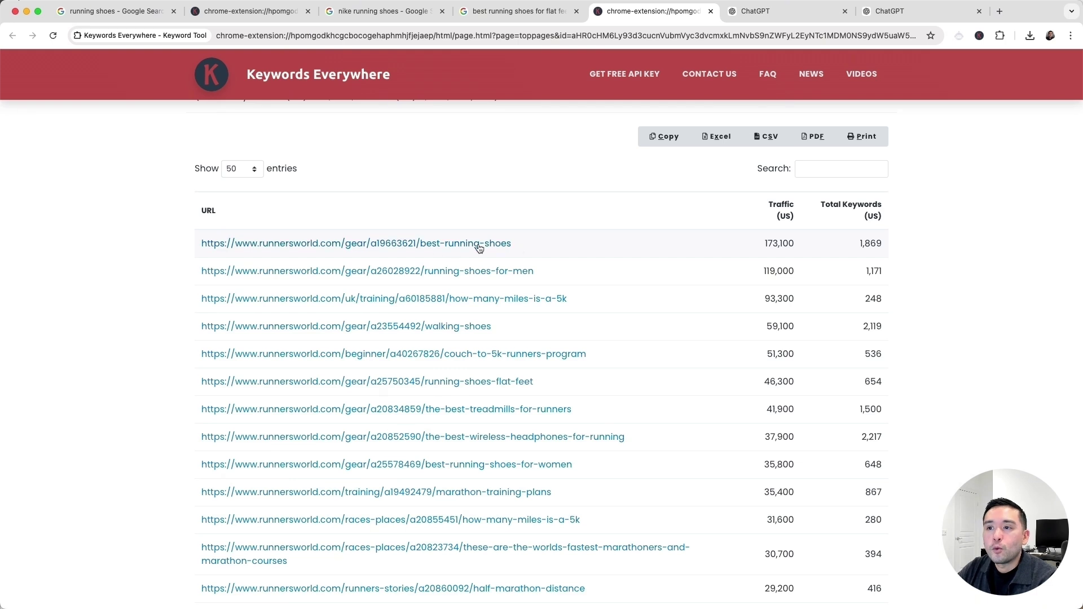
scroll(483, 246, "down", 1)
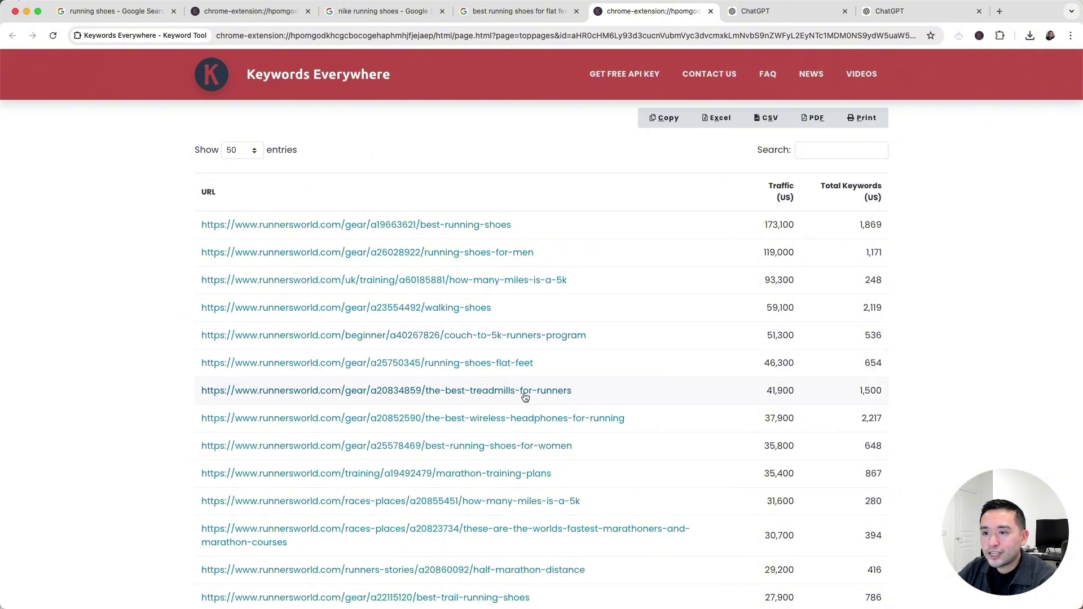
scroll(545, 395, "down", 5)
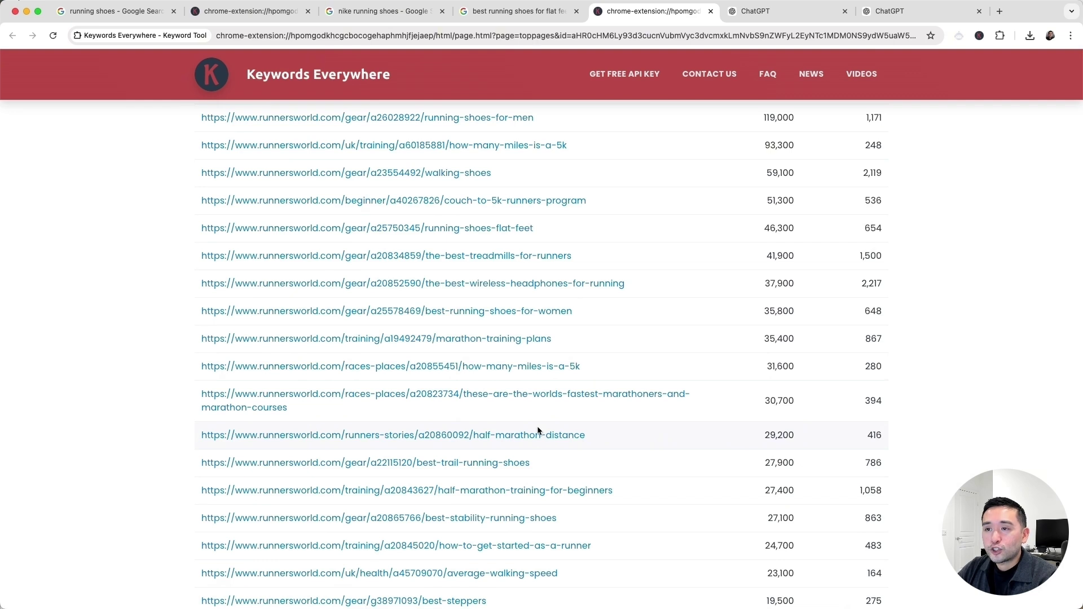
scroll(538, 430, "up", 2)
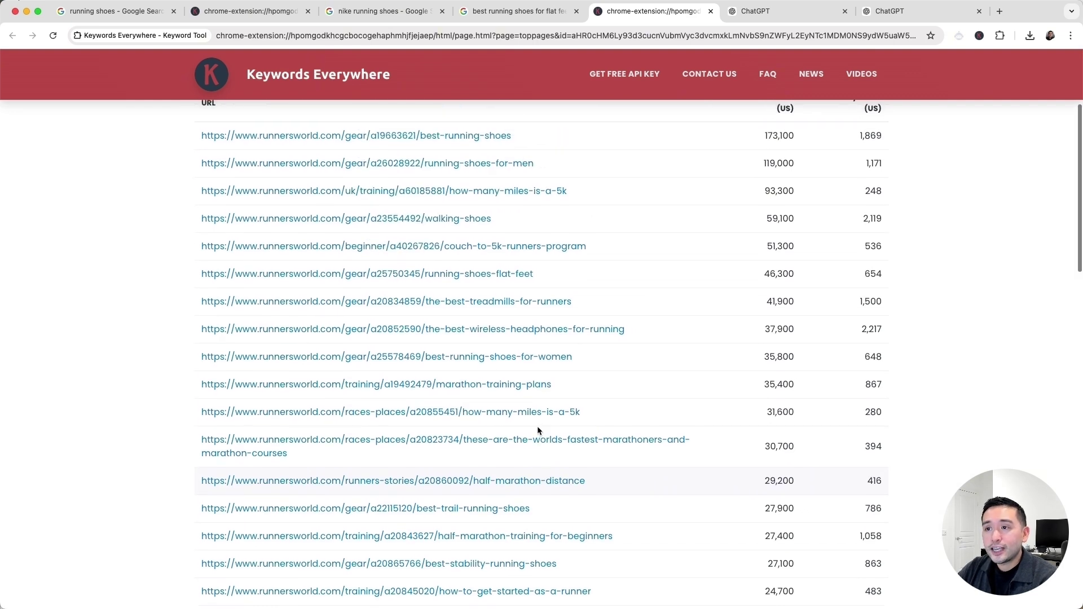
scroll(537, 430, "up", 6)
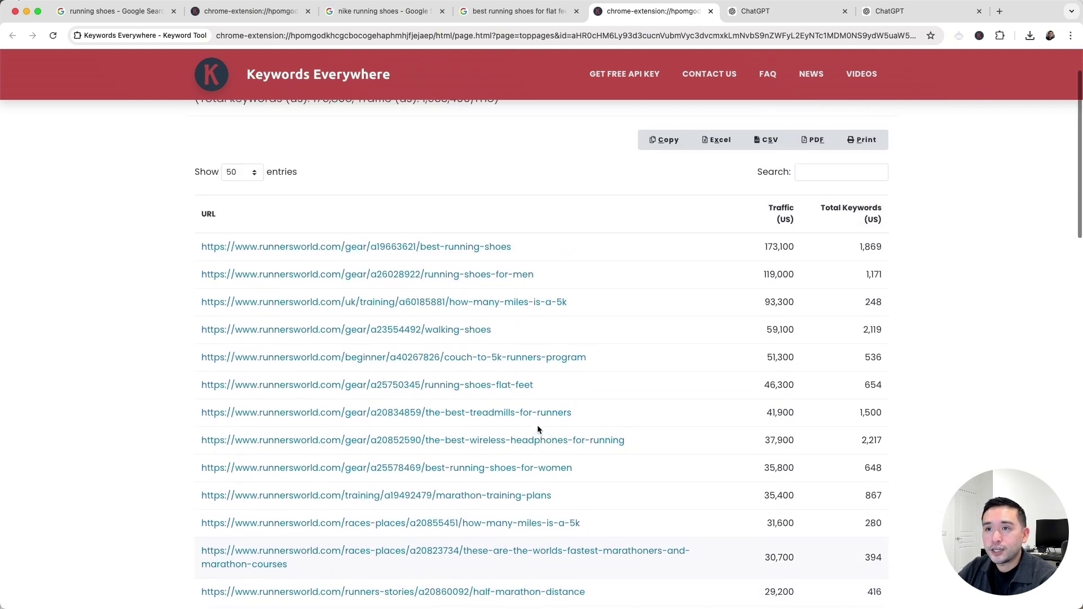
scroll(537, 430, "up", 1)
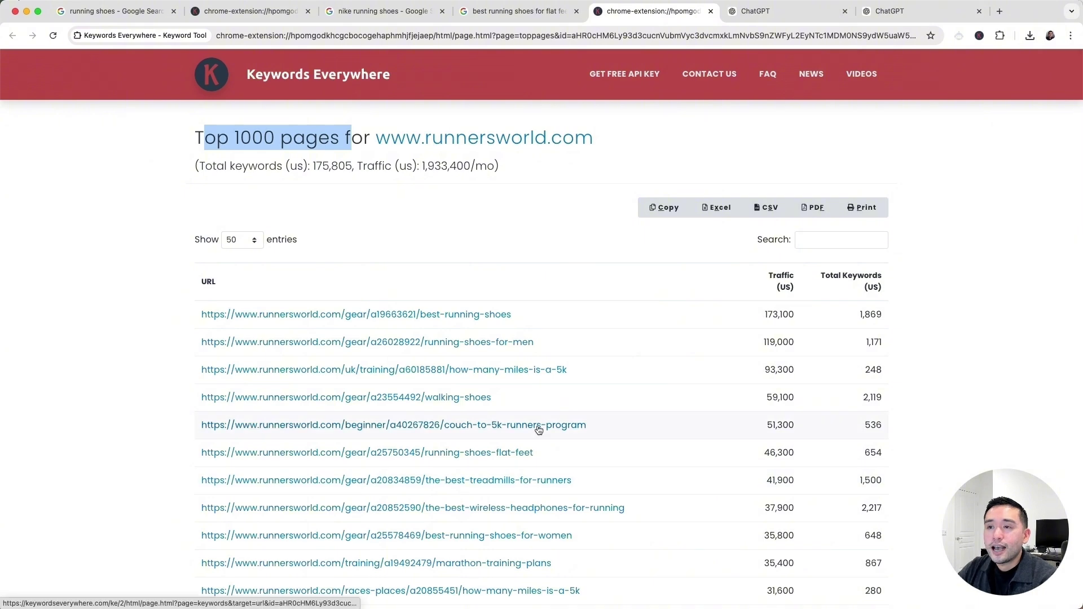
scroll(520, 332, "down", 6)
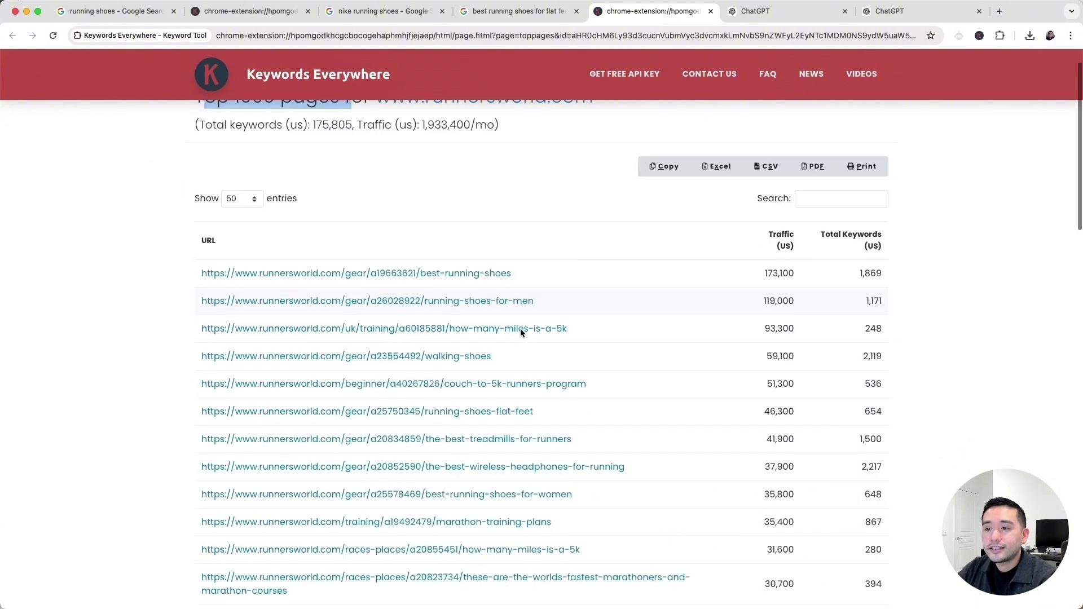